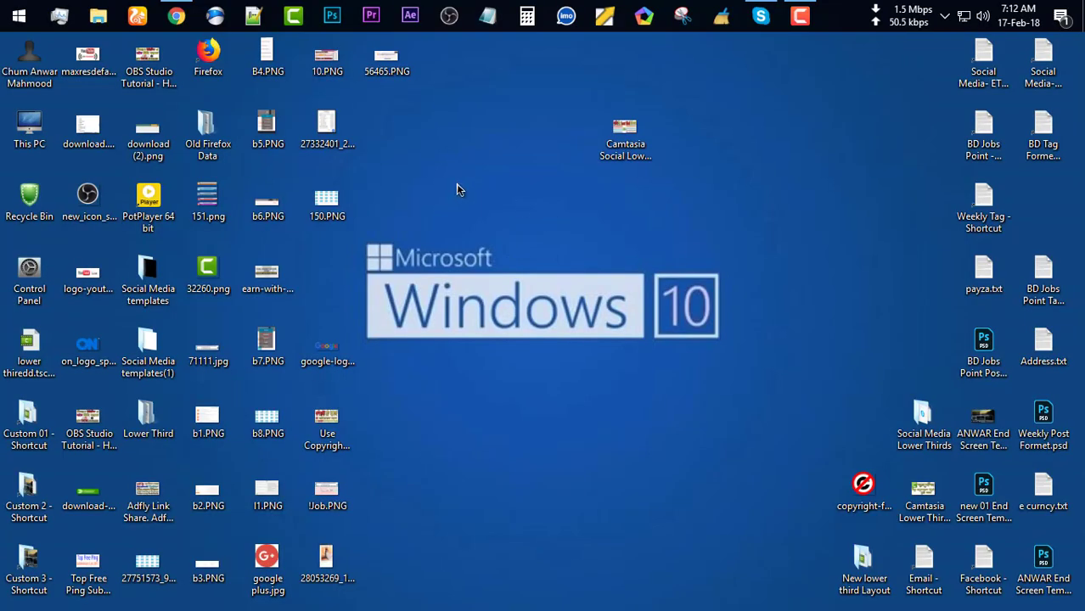
Bring Chrome forward and start SIGN-UP from the Payeer eWallet home page
{"action": "left_click", "coordinate": [176, 16]}
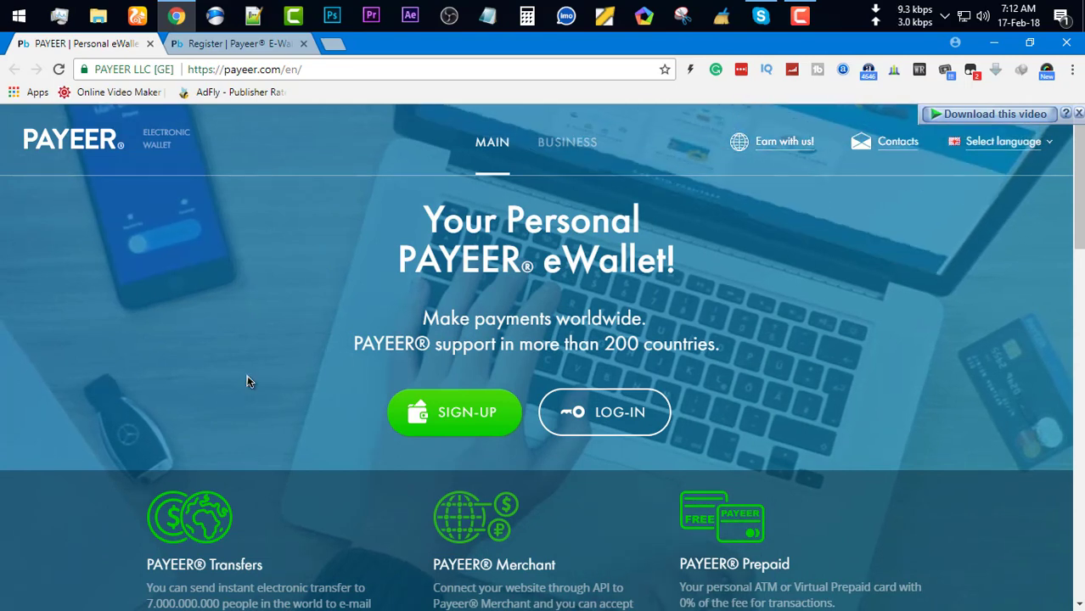
{"action": "left_click", "coordinate": [469, 426]}
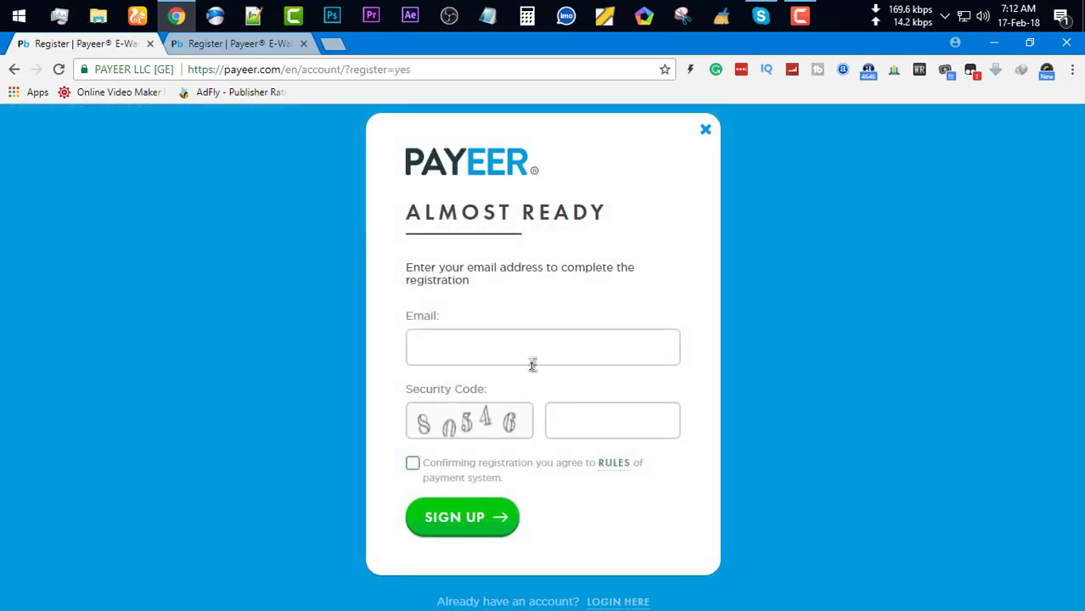
Fill in the account e-mail and security code 80546, and accept the payment system rules
{"action": "left_click", "coordinate": [468, 344]}
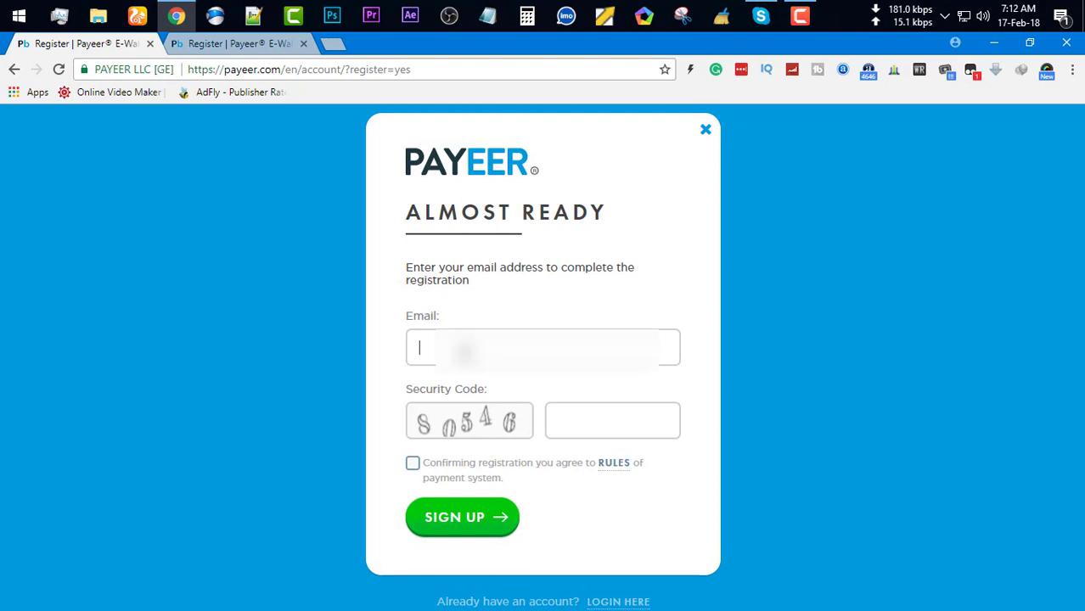
{"action": "key", "text": "ctrl+v"}
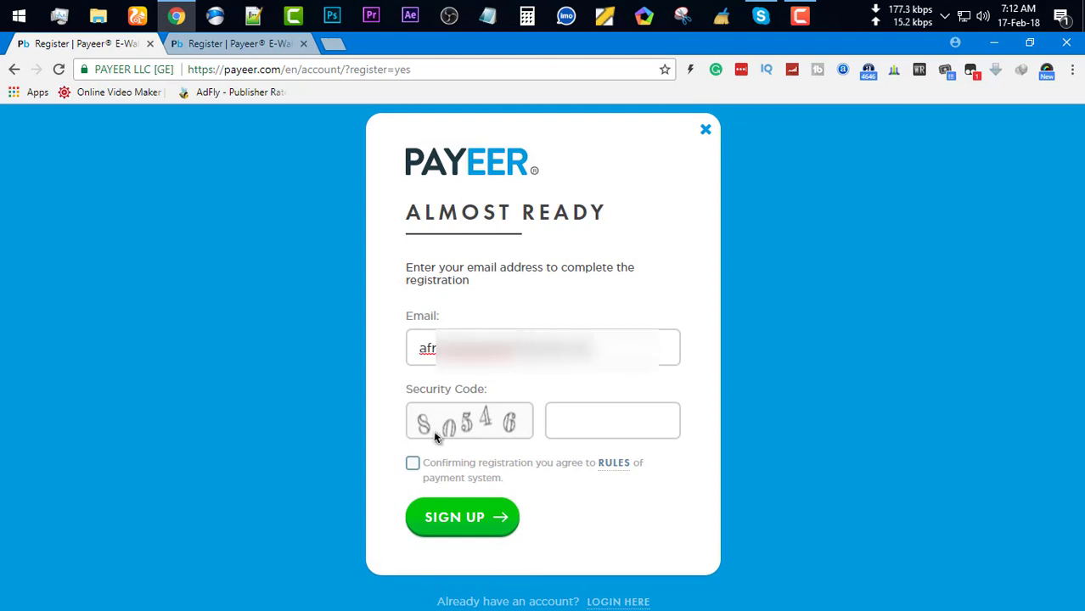
{"action": "left_click", "coordinate": [598, 425]}
{"action": "type", "text": "80"}
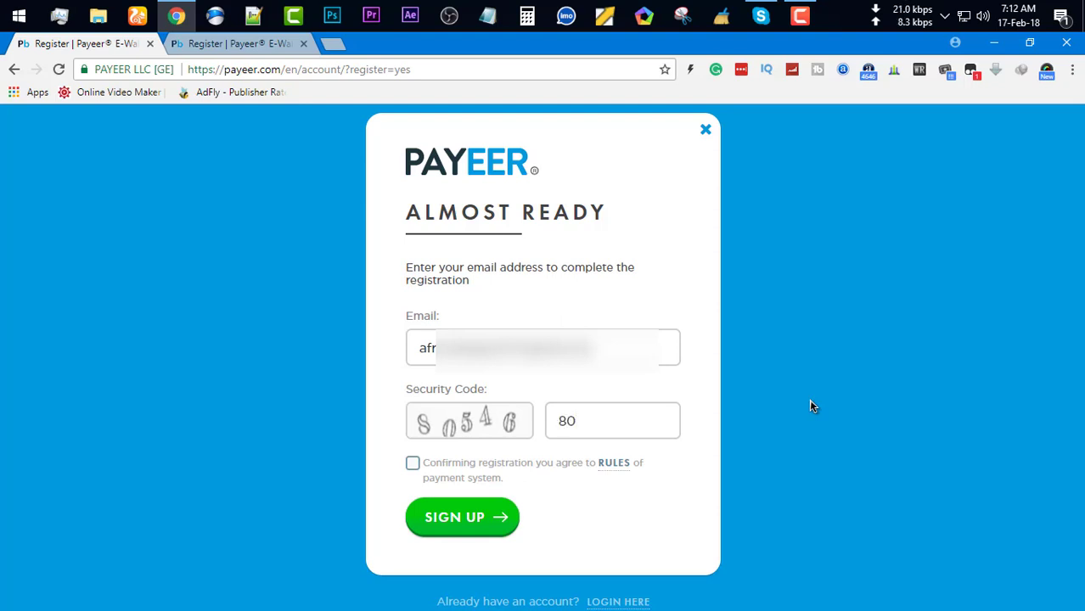
{"action": "type", "text": "546"}
{"action": "left_click", "coordinate": [412, 466]}
Submit the registration and confirm it with the emailed verification code
{"action": "left_click", "coordinate": [468, 532]}
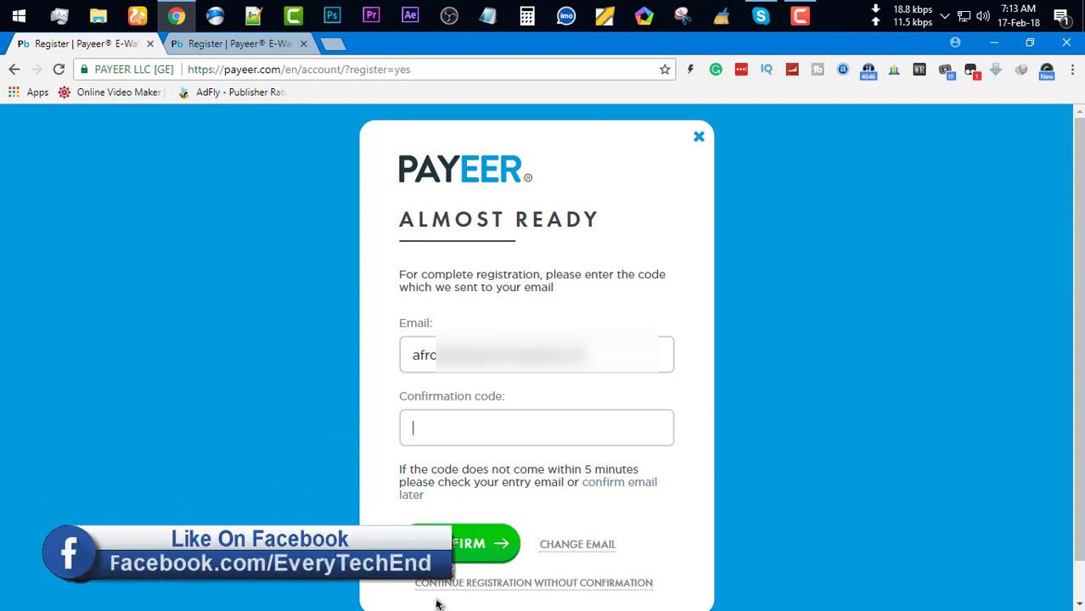
{"action": "key", "text": "ctrl+v"}
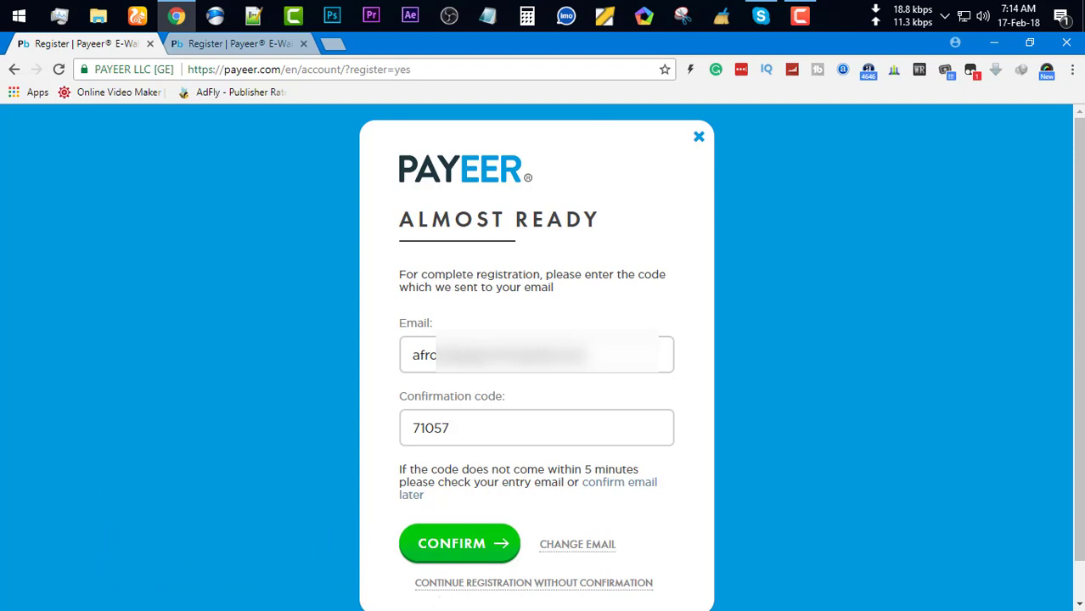
{"action": "left_click", "coordinate": [477, 550]}
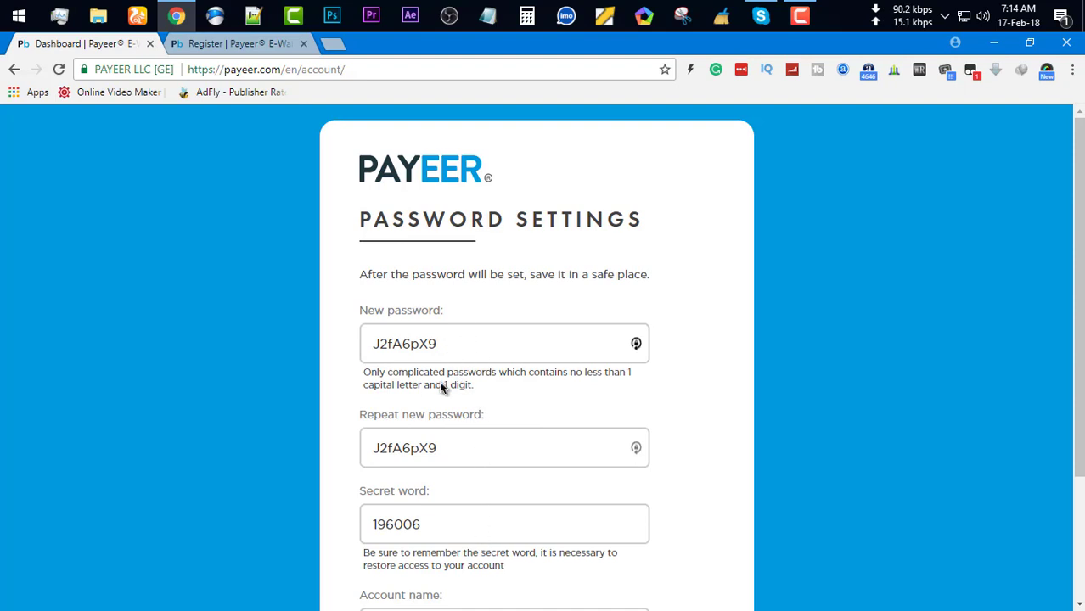
Copy the generated password and secret word from the Password Settings form
{"action": "left_click_drag", "start_coordinate": [448, 346], "coordinate": [319, 347]}
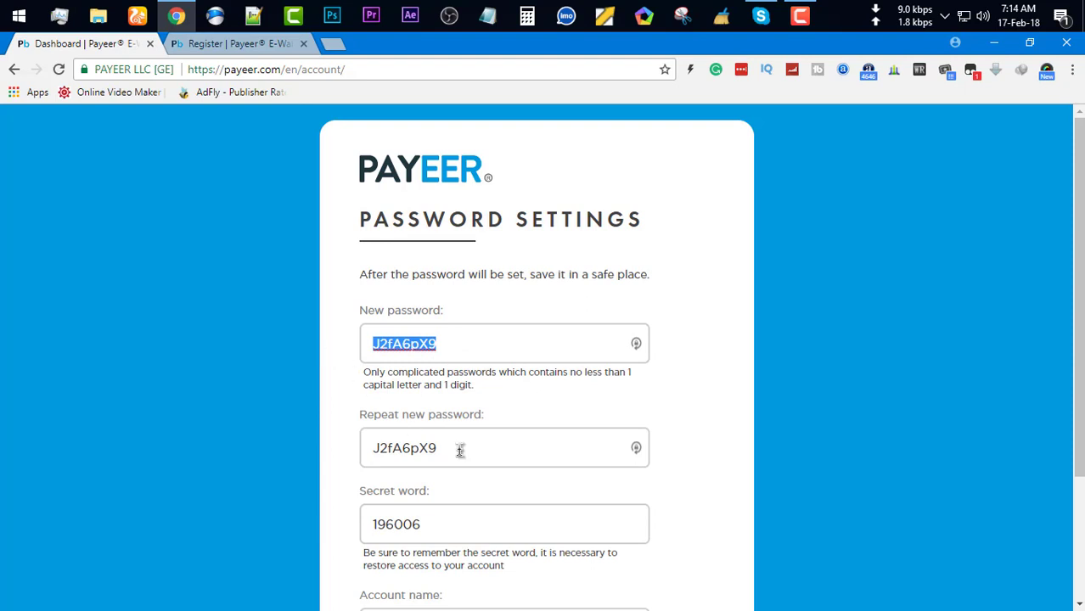
{"action": "left_click_drag", "start_coordinate": [455, 455], "coordinate": [339, 450]}
{"action": "scroll", "coordinate": [322, 525], "scroll_direction": "down", "scroll_amount": 1}
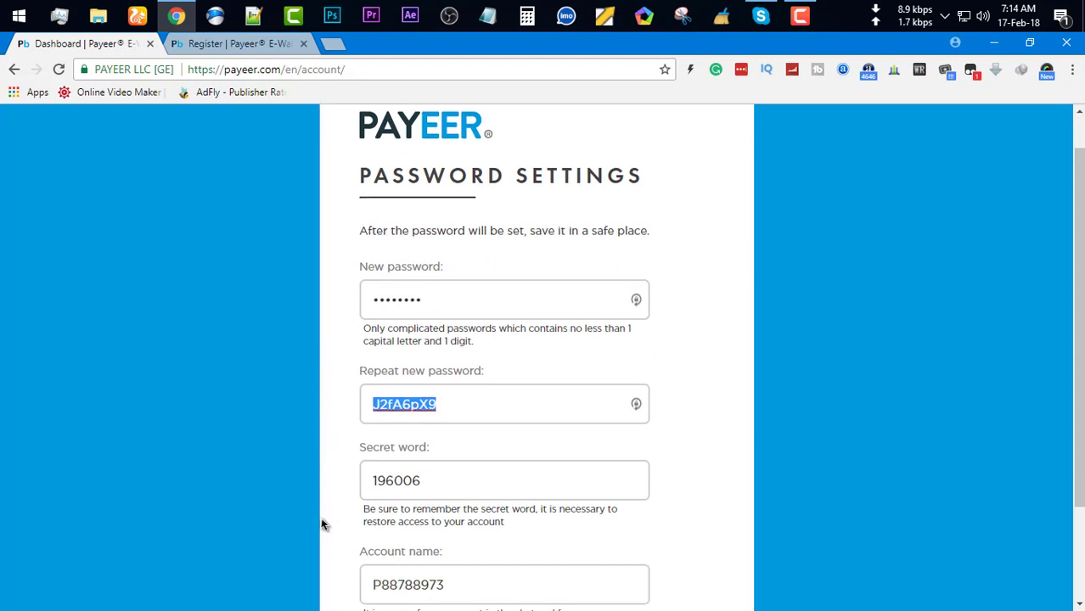
{"action": "scroll", "coordinate": [322, 525], "scroll_direction": "down", "scroll_amount": 2}
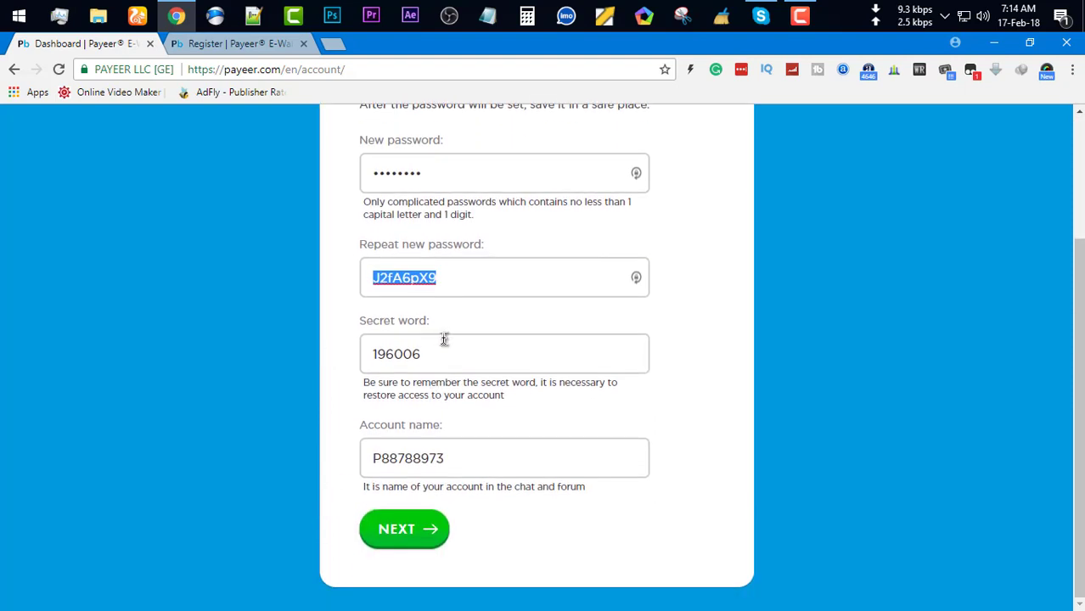
{"action": "left_click", "coordinate": [394, 355]}
{"action": "double_click", "coordinate": [395, 355]}
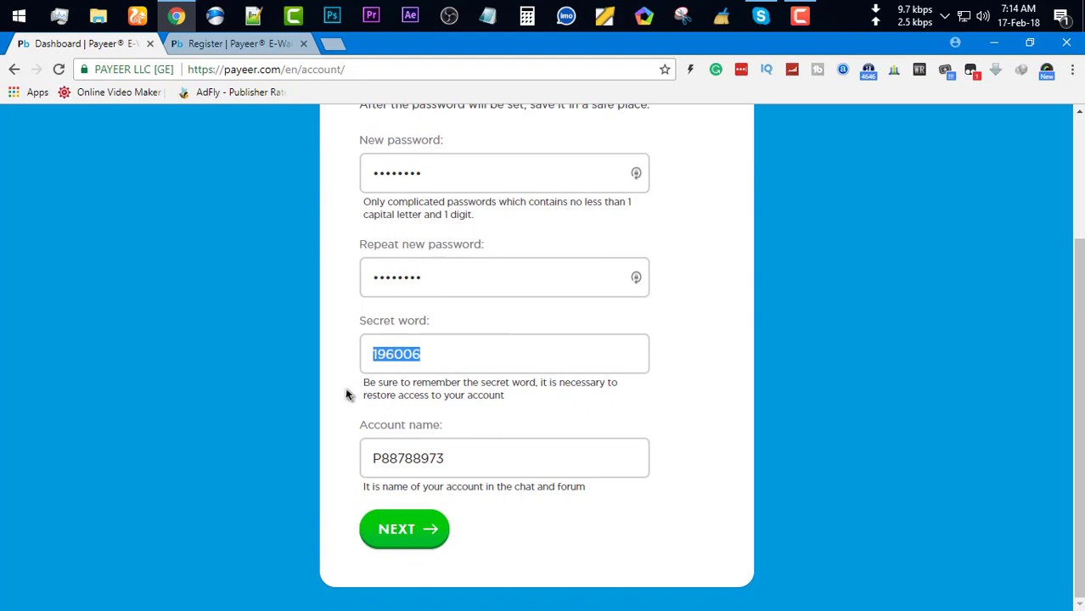
{"action": "left_click_drag", "start_coordinate": [349, 393], "coordinate": [348, 410]}
{"action": "left_click", "coordinate": [348, 433]}
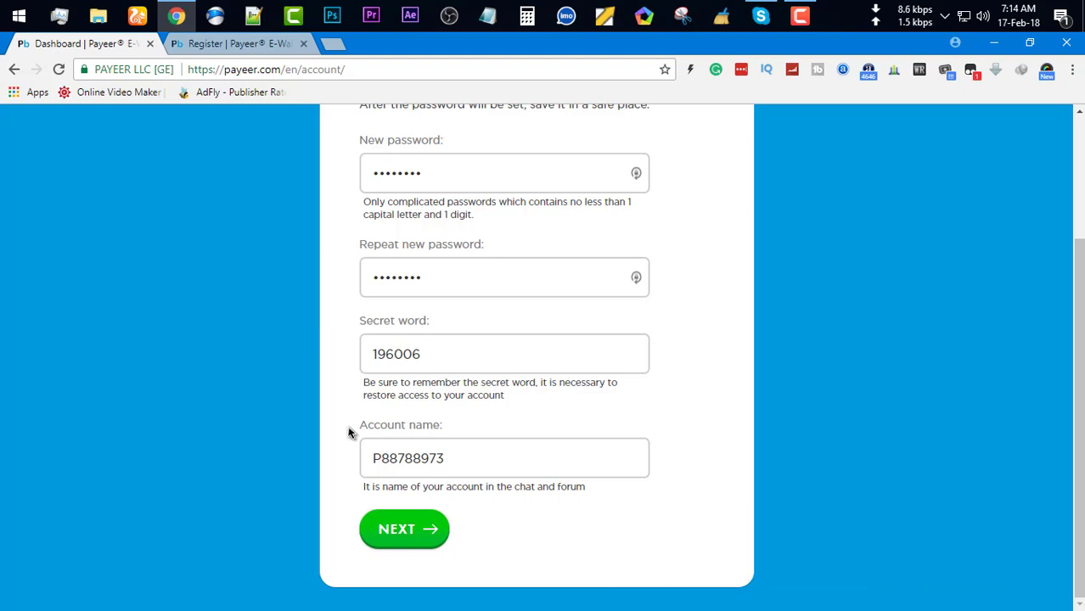
Copy the suggested account name and save the password settings with NEXT
{"action": "double_click", "coordinate": [482, 455]}
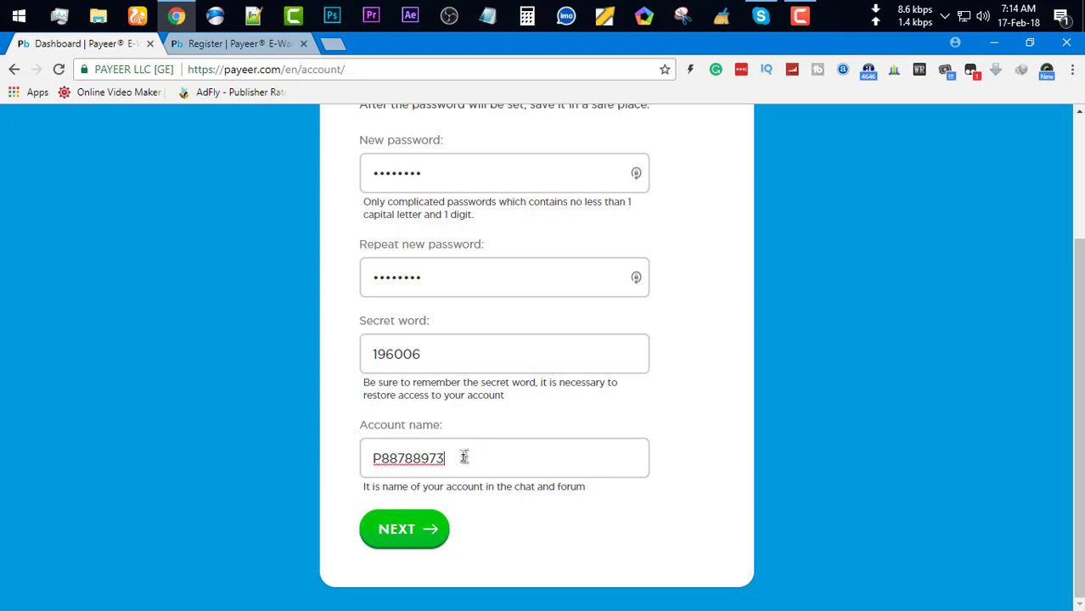
{"action": "left_click", "coordinate": [326, 446]}
{"action": "double_click", "coordinate": [359, 459]}
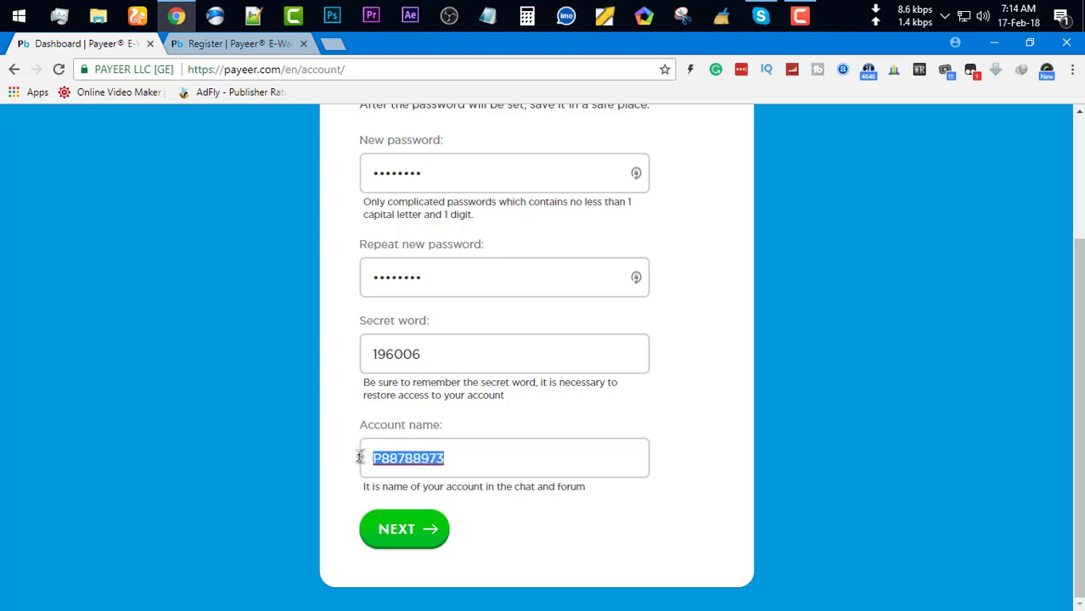
{"action": "left_click", "coordinate": [330, 495]}
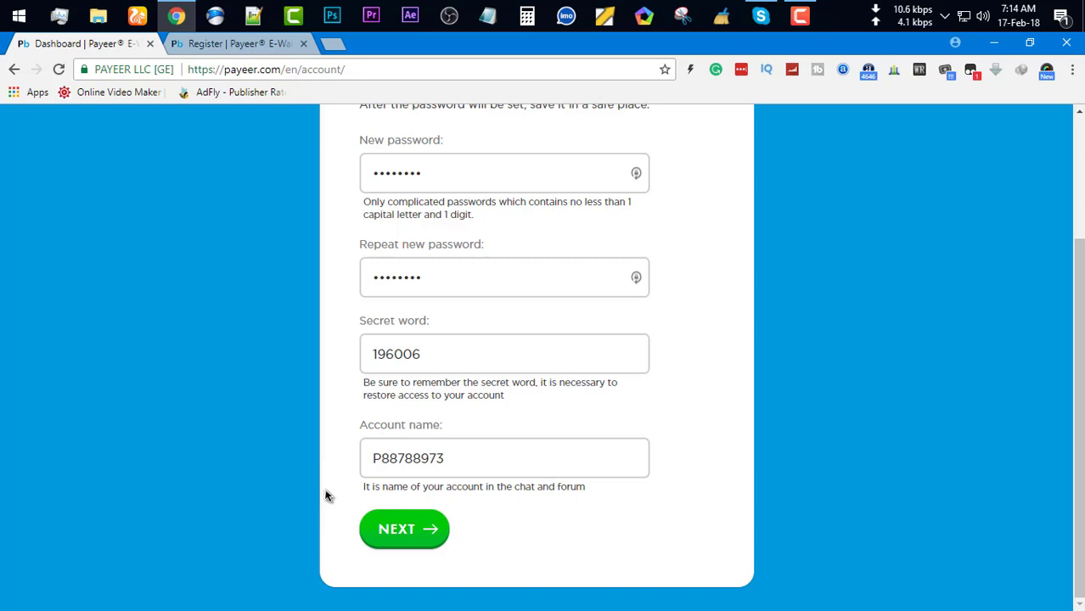
{"action": "scroll", "coordinate": [367, 510], "scroll_direction": "up", "scroll_amount": 3}
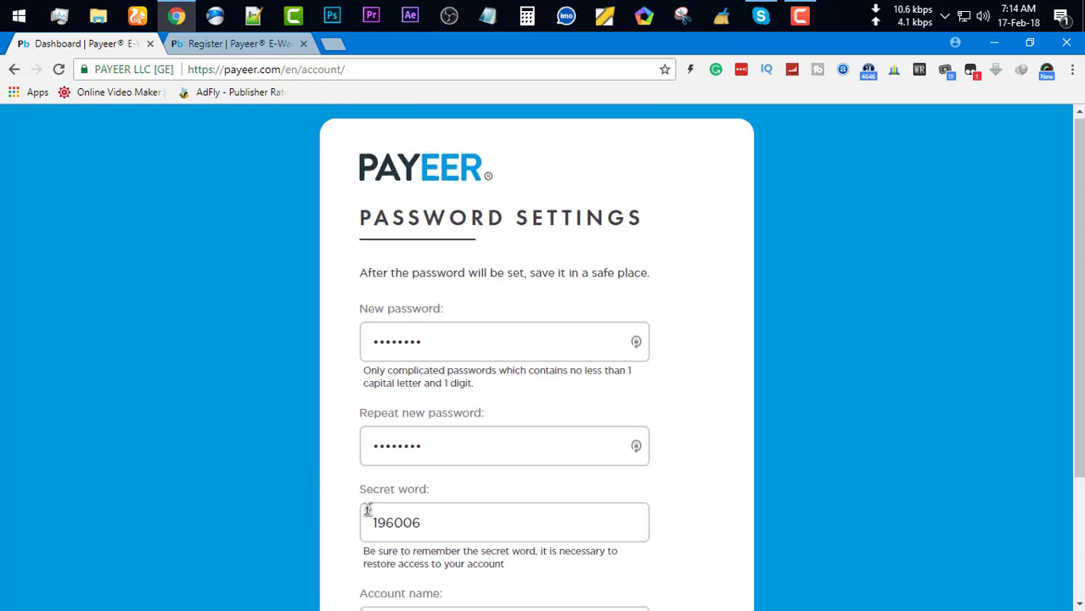
{"action": "scroll", "coordinate": [367, 510], "scroll_direction": "down", "scroll_amount": 3}
{"action": "left_click", "coordinate": [406, 555]}
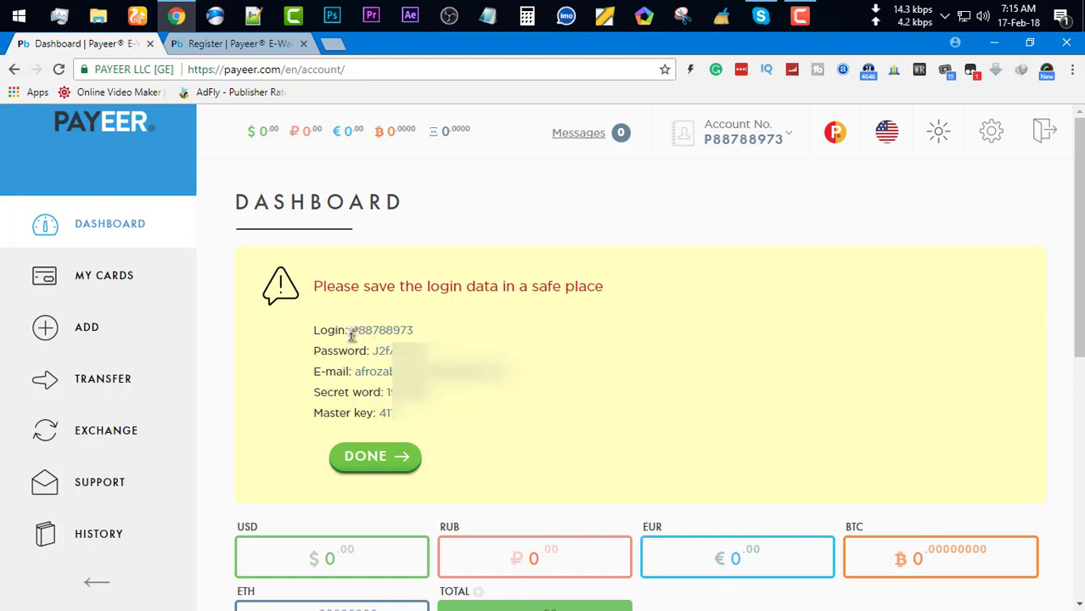
Copy the login number, secret word and master key, then dismiss the reminder with DONE
{"action": "left_click_drag", "start_coordinate": [352, 330], "coordinate": [423, 339]}
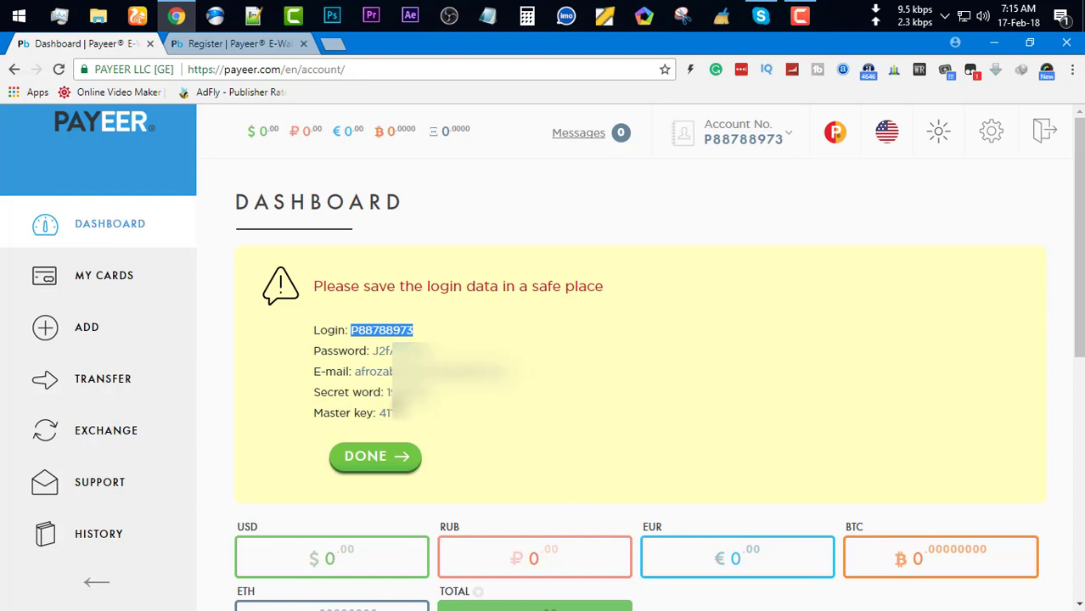
{"action": "left_click_drag", "start_coordinate": [402, 422], "coordinate": [304, 399]}
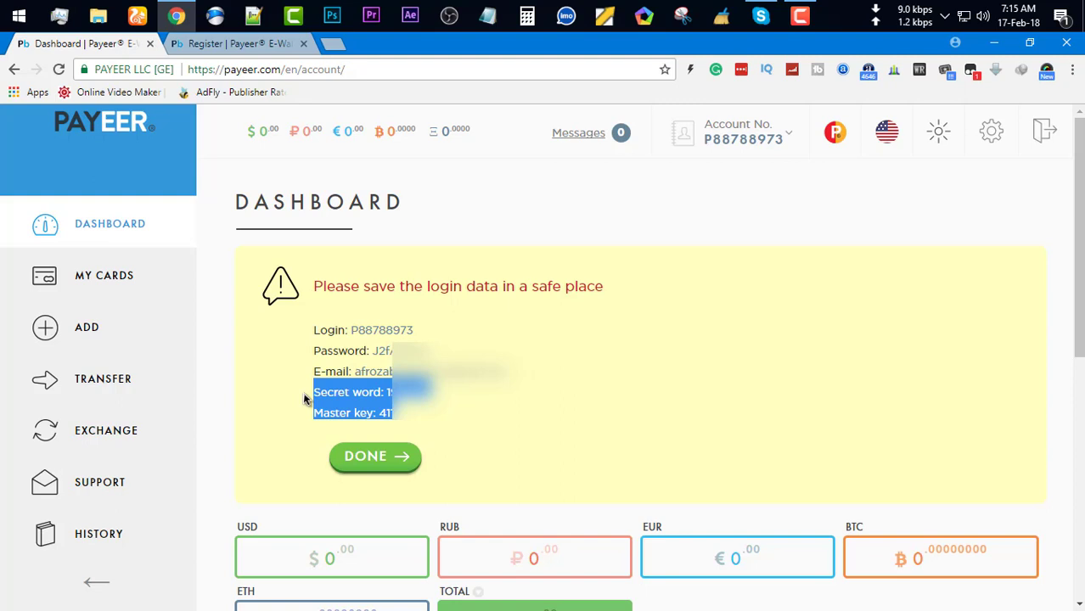
{"action": "left_click", "coordinate": [370, 365]}
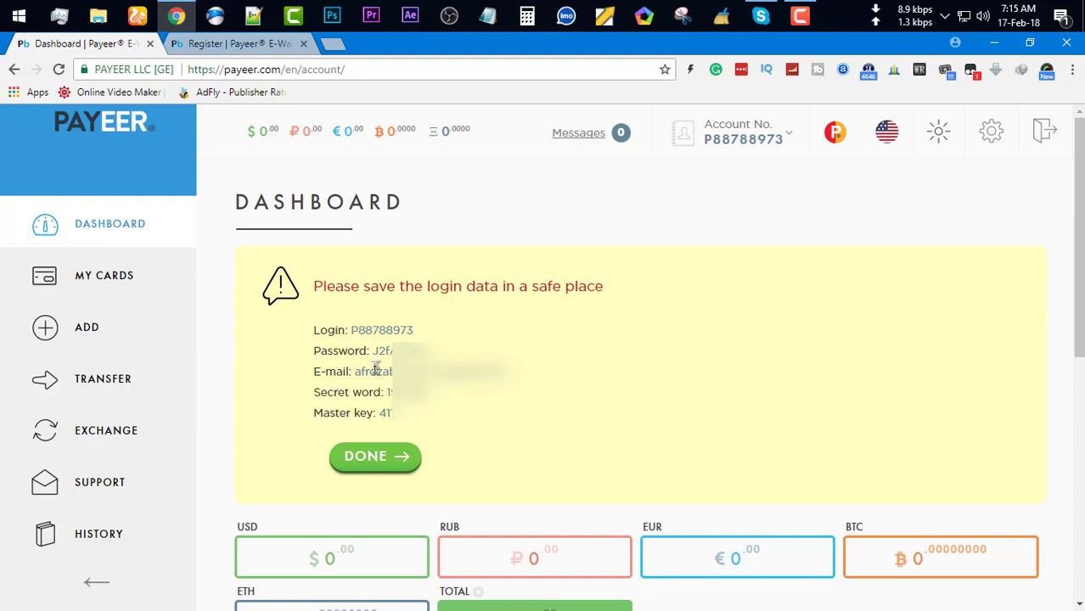
{"action": "left_click", "coordinate": [363, 468]}
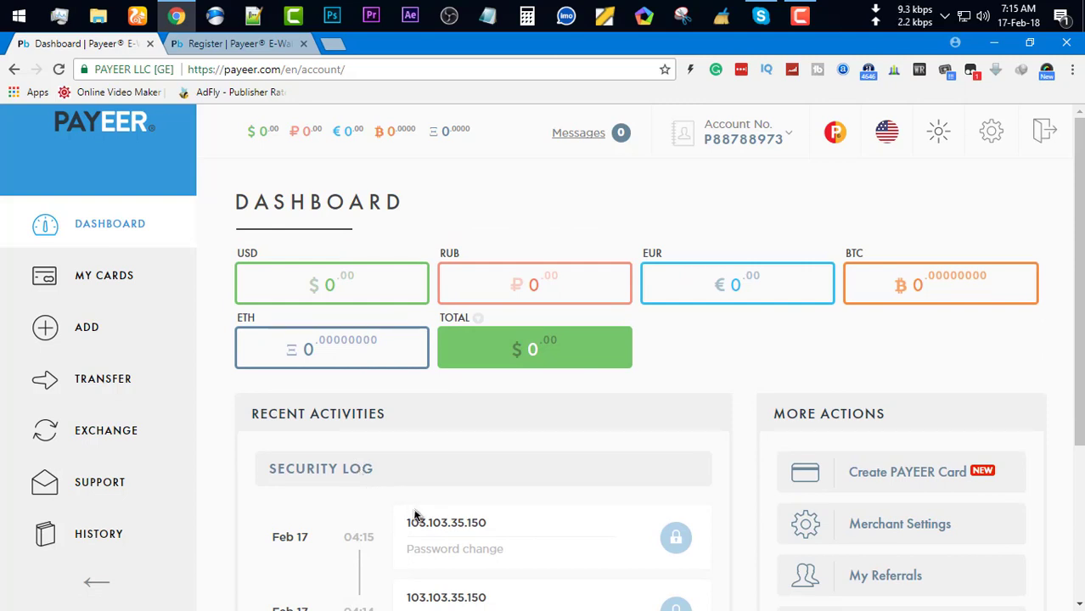
In account settings, fill the Personal KYC form's first and last name and reach the passport upload
{"action": "left_click", "coordinate": [990, 131]}
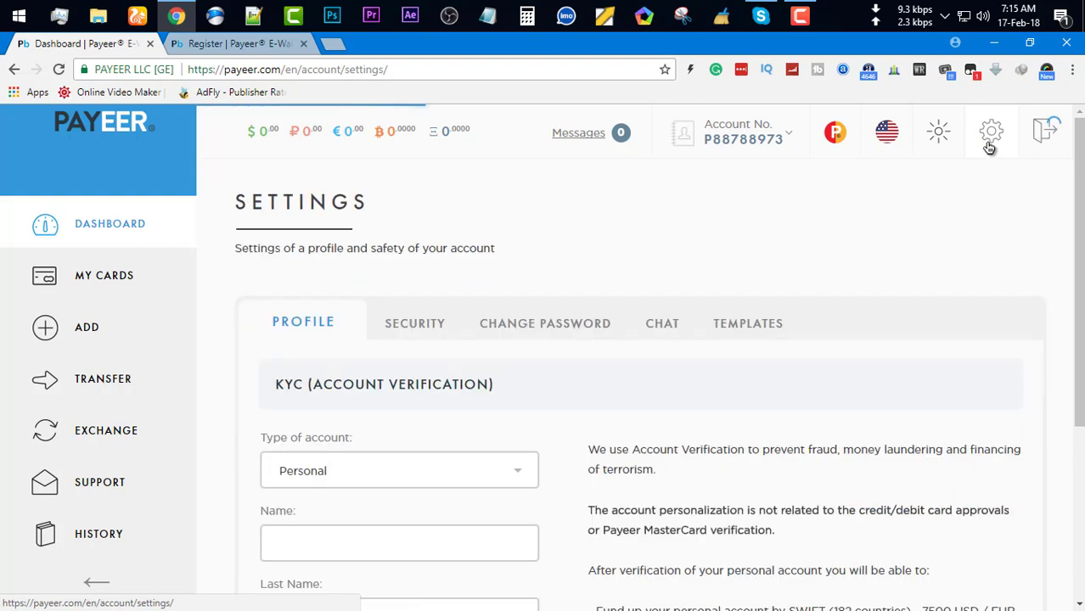
{"action": "scroll", "coordinate": [478, 467], "scroll_direction": "down", "scroll_amount": 3}
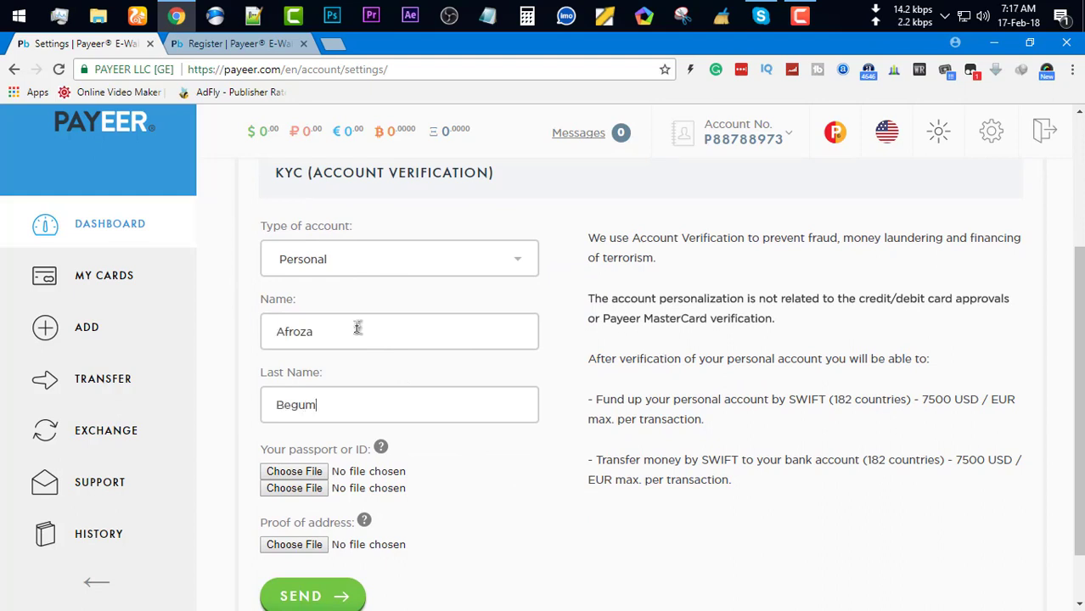
{"action": "key", "text": "Tab"}
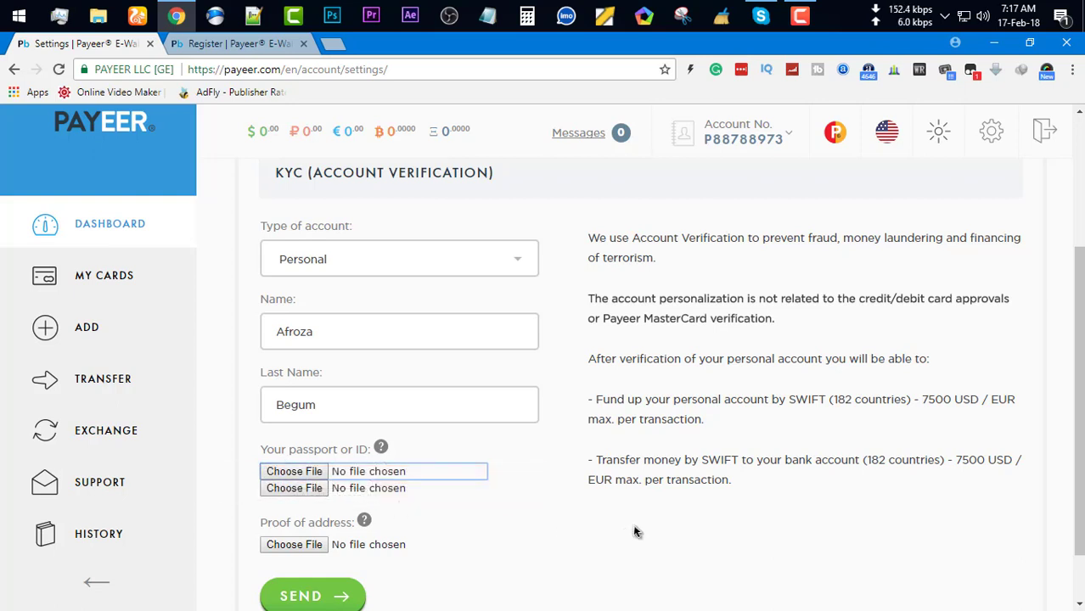
{"action": "scroll", "coordinate": [630, 519], "scroll_direction": "down", "scroll_amount": 1}
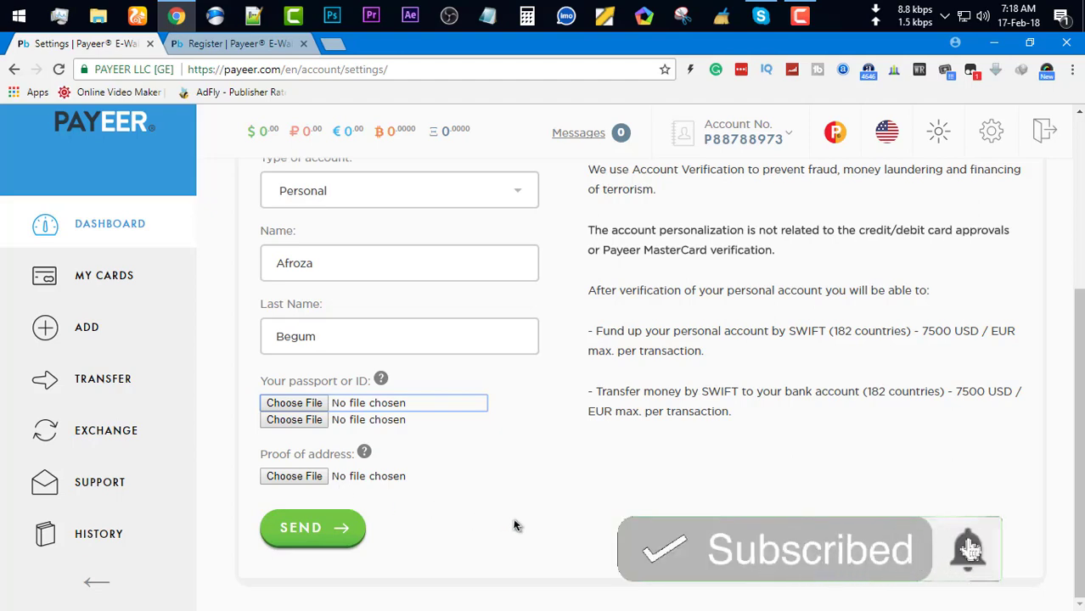
{"action": "scroll", "coordinate": [514, 526], "scroll_direction": "up", "scroll_amount": 2}
{"action": "scroll", "coordinate": [514, 526], "scroll_direction": "down", "scroll_amount": 1}
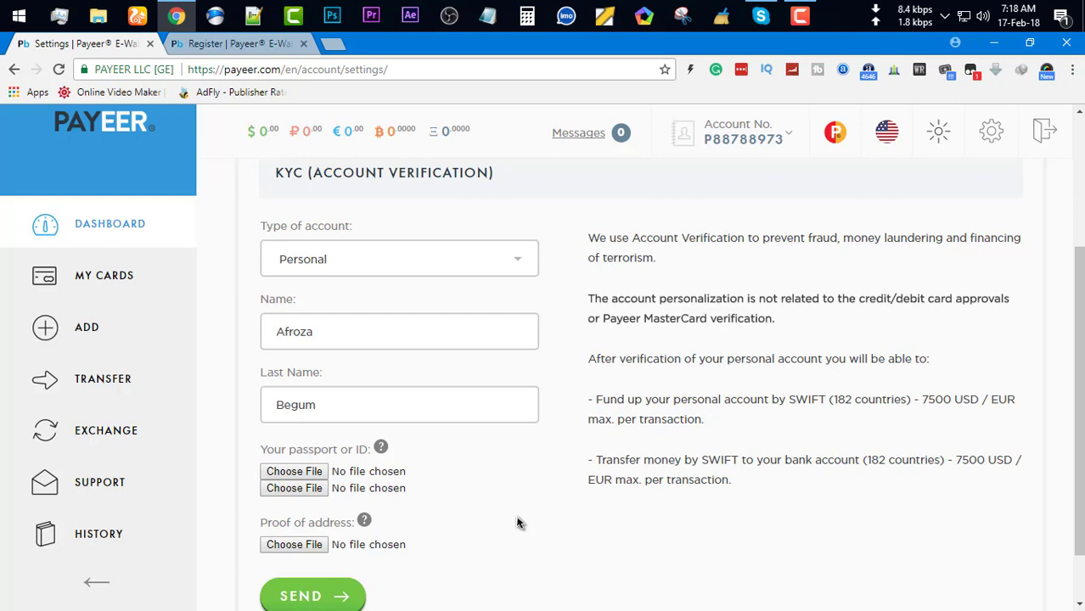
Attach the first passport/ID image to the KYC verification form
{"action": "left_click", "coordinate": [295, 488]}
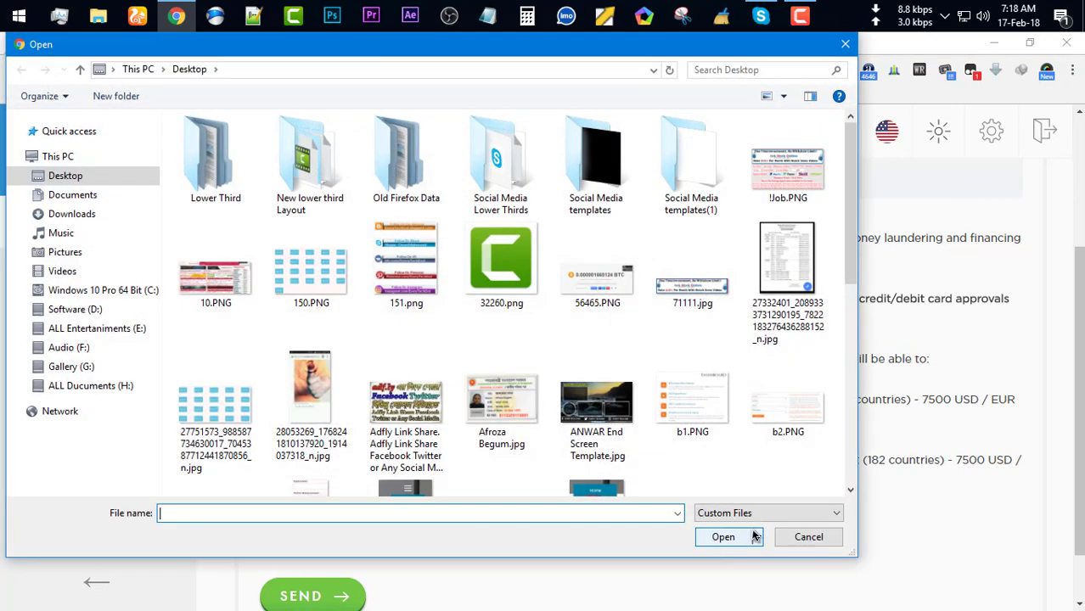
{"action": "left_click", "coordinate": [395, 401]}
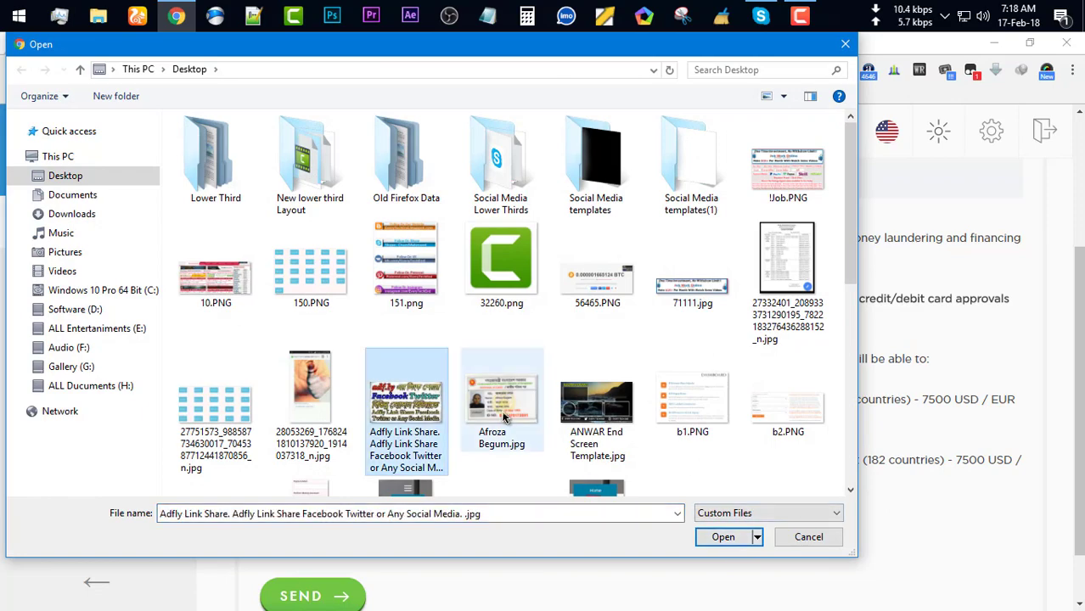
{"action": "double_click", "coordinate": [503, 416]}
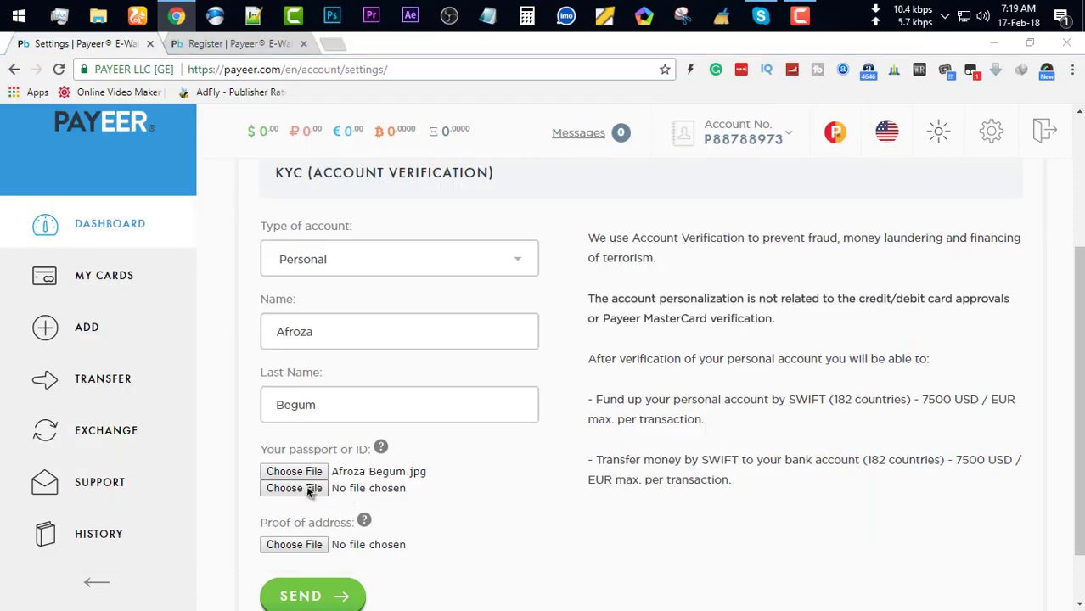
Attach Maa.jpg as the second ID image and send the documents for checking
{"action": "left_click", "coordinate": [307, 490]}
{"action": "left_click", "coordinate": [503, 443]}
{"action": "scroll", "coordinate": [505, 442], "scroll_direction": "down", "scroll_amount": 5}
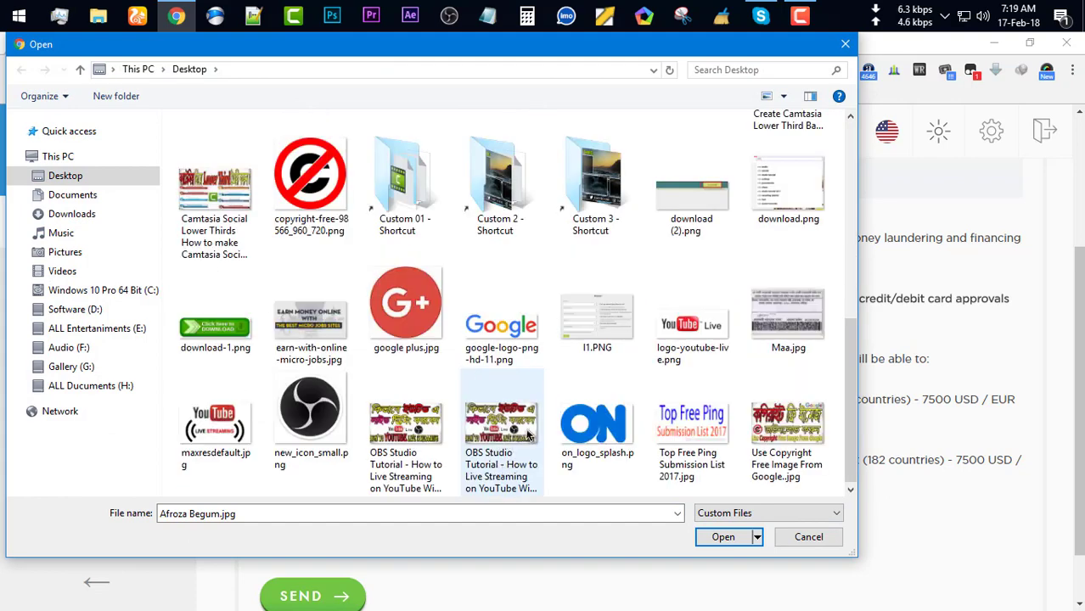
{"action": "left_click", "coordinate": [811, 314]}
{"action": "double_click", "coordinate": [812, 313]}
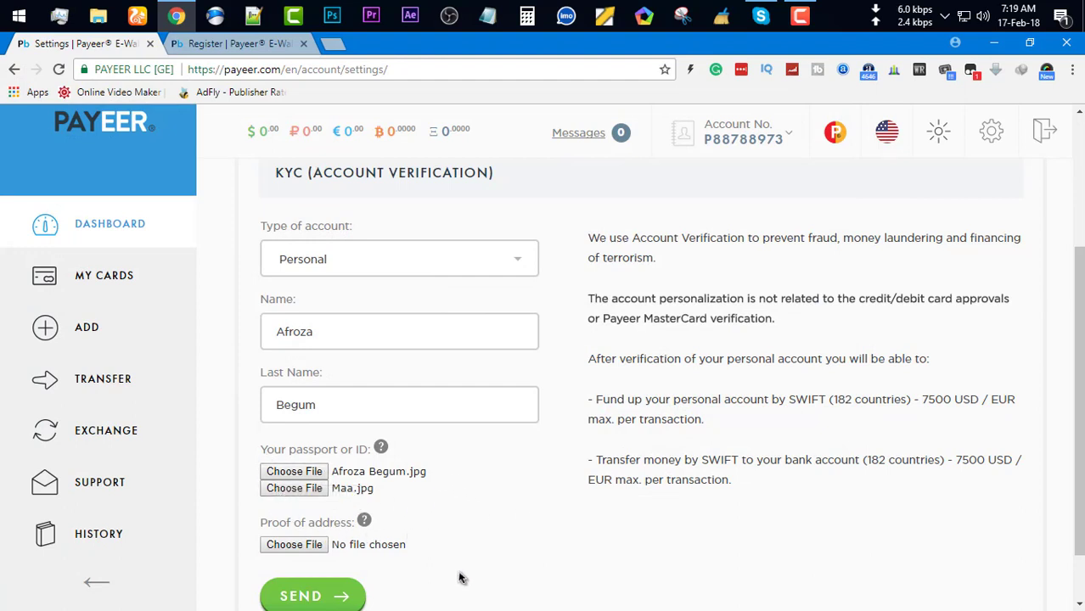
{"action": "scroll", "coordinate": [459, 577], "scroll_direction": "down", "scroll_amount": 1}
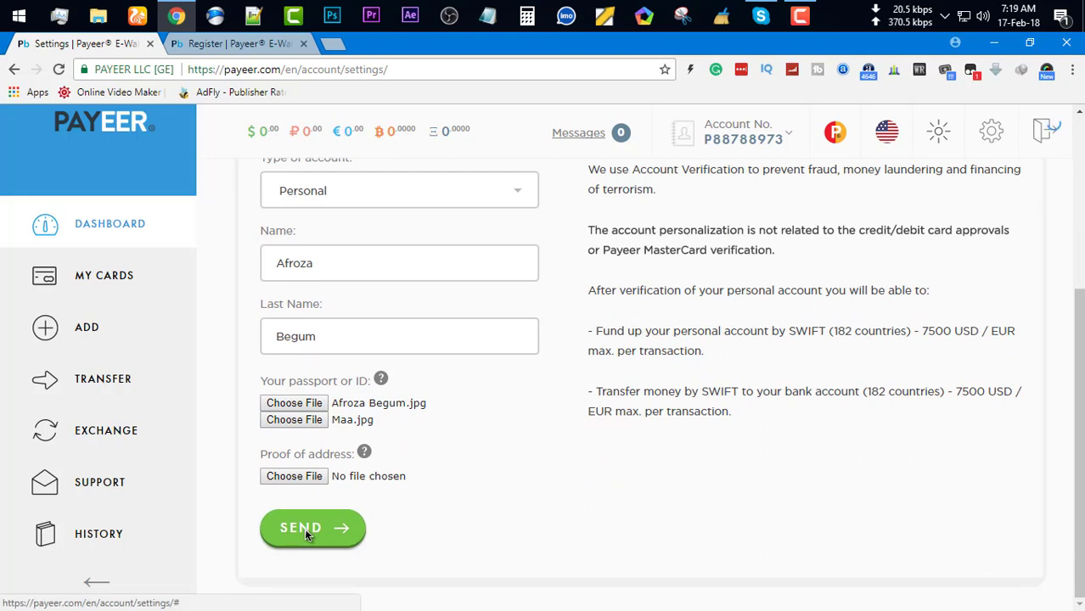
{"action": "left_click", "coordinate": [304, 528]}
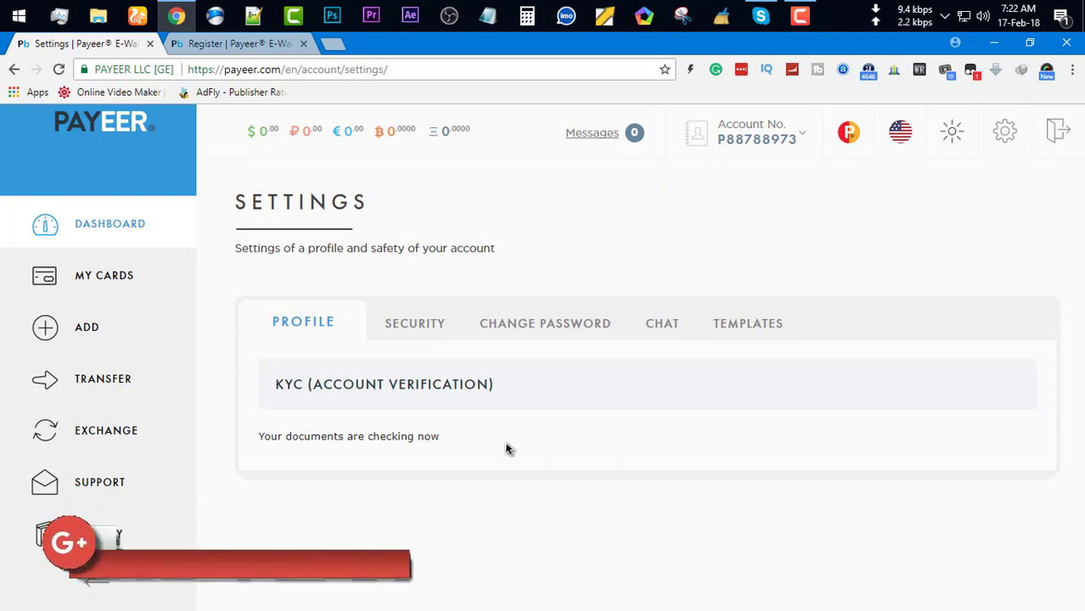
Review the Security tab's phone number field and verification code sending options, unchanged
{"action": "left_click", "coordinate": [416, 326]}
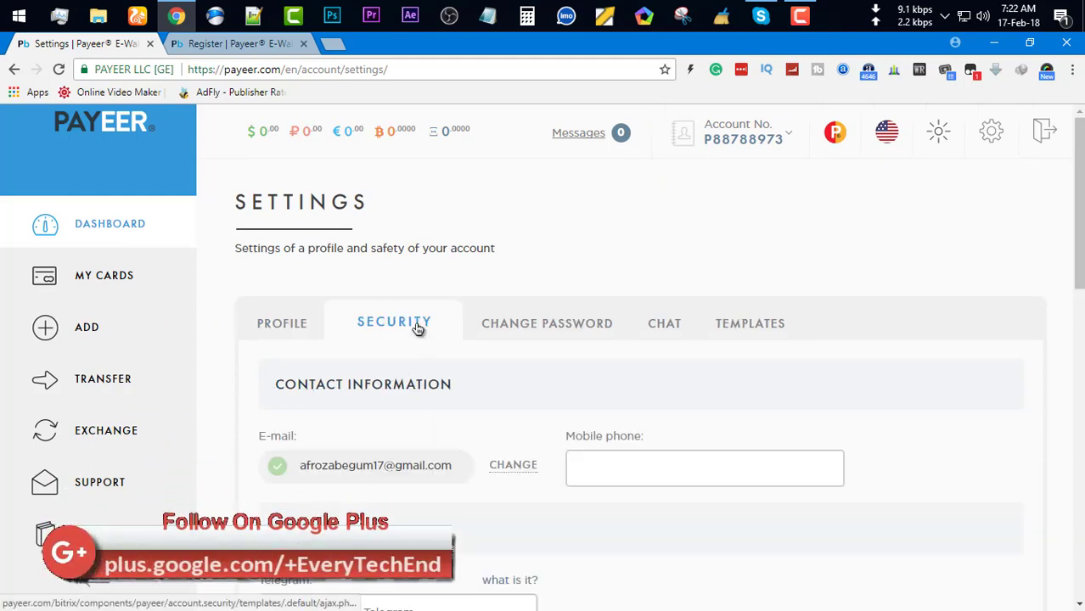
{"action": "left_click", "coordinate": [680, 466]}
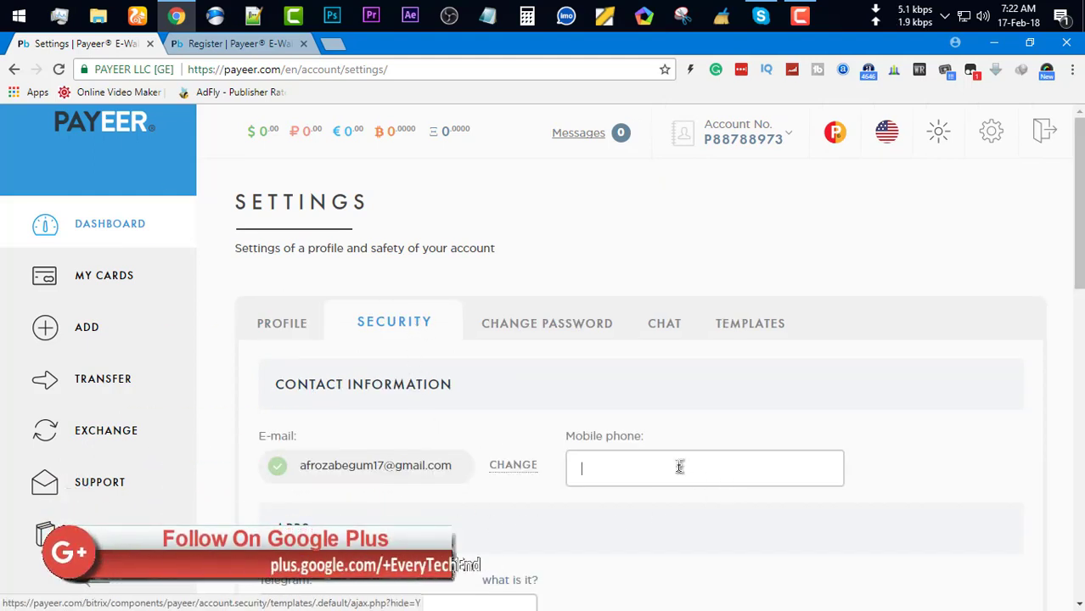
{"action": "scroll", "coordinate": [442, 487], "scroll_direction": "down", "scroll_amount": 1}
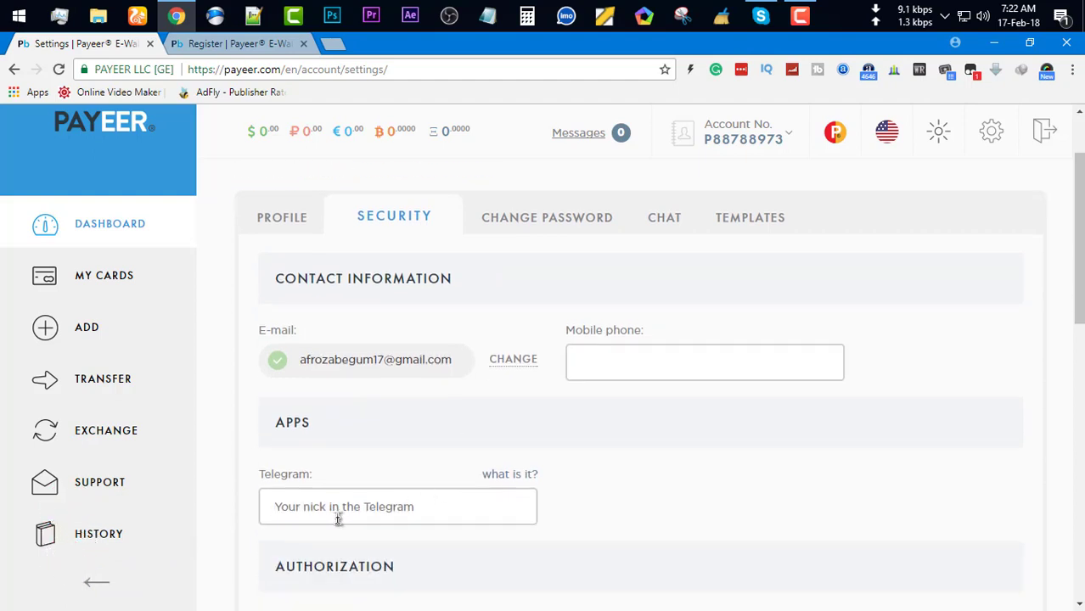
{"action": "scroll", "coordinate": [338, 520], "scroll_direction": "down", "scroll_amount": 2}
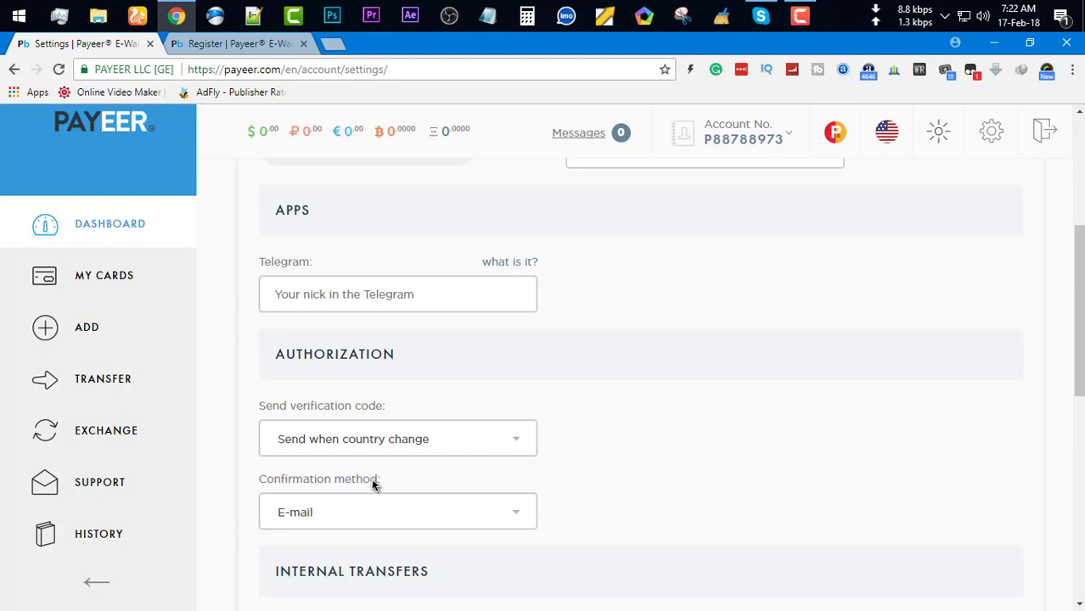
{"action": "left_click", "coordinate": [393, 444]}
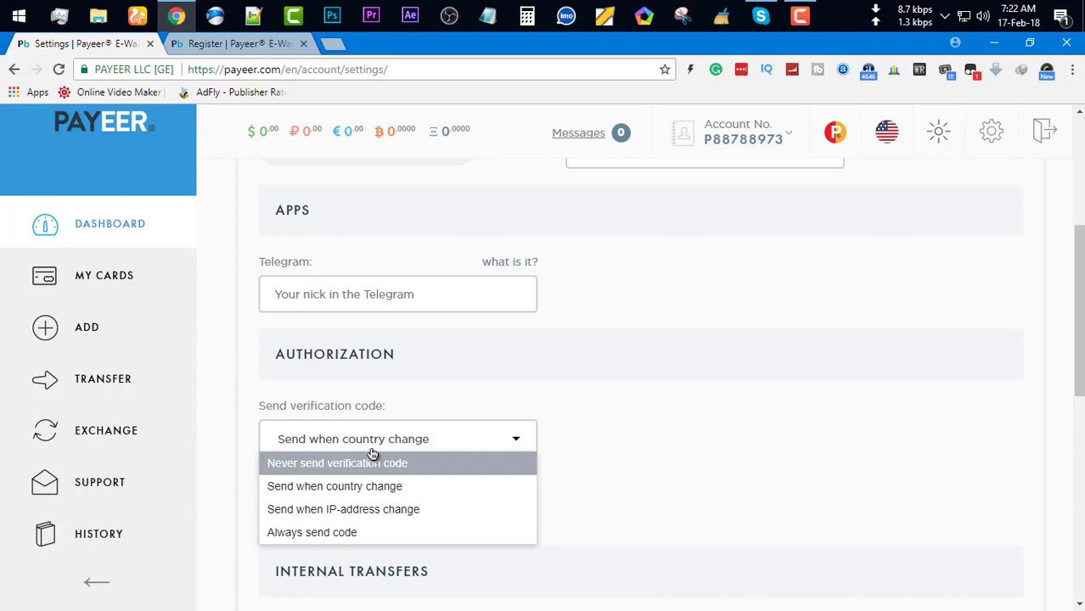
{"action": "left_click", "coordinate": [412, 399]}
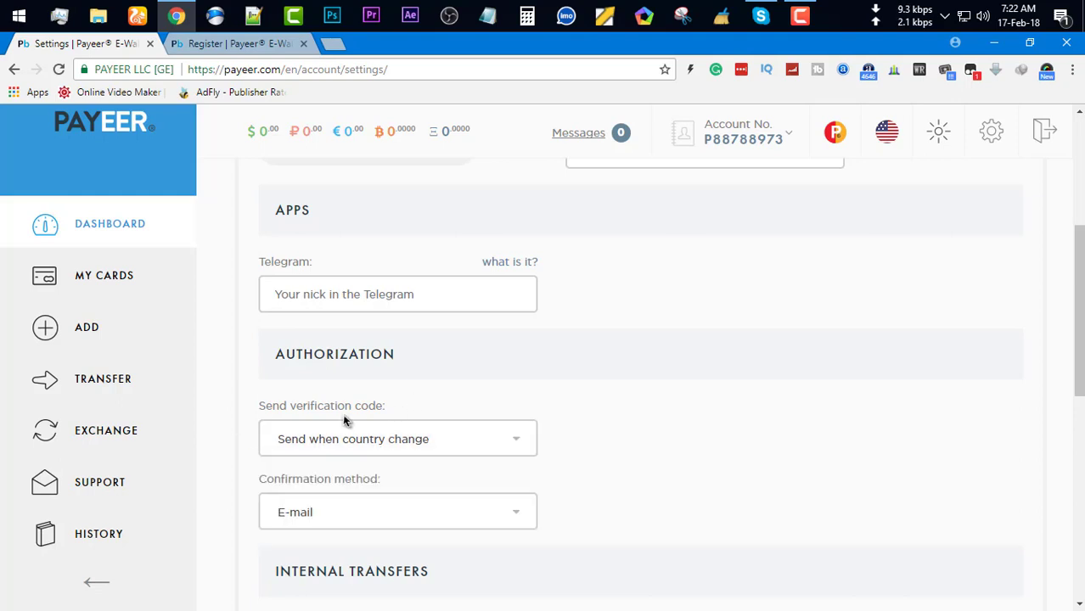
Keep E-mail confirmation and Send to email notifications, then switch to Change Password
{"action": "left_click", "coordinate": [371, 518]}
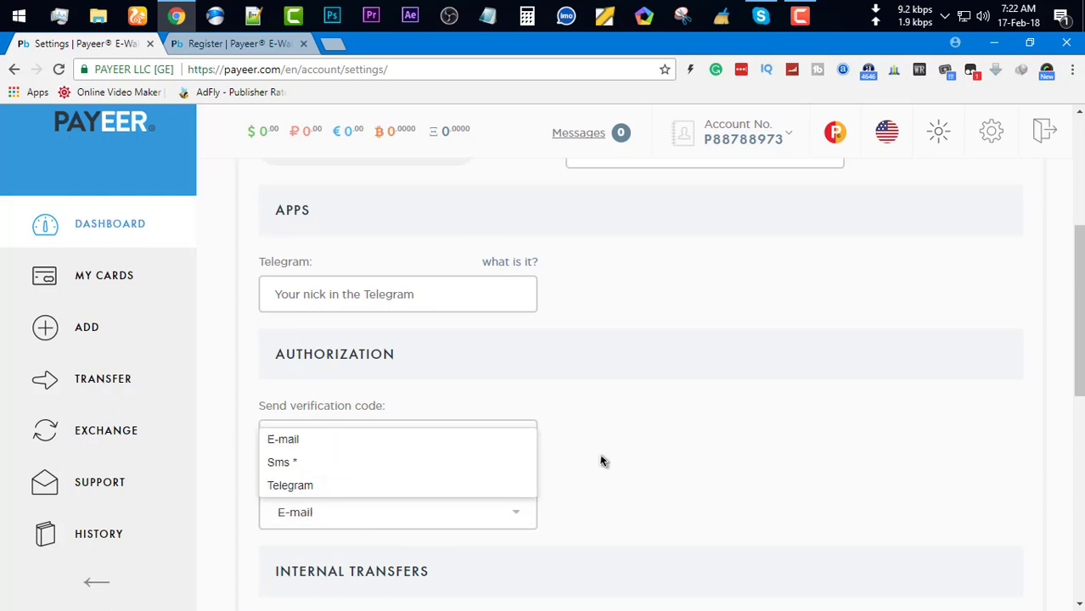
{"action": "left_click", "coordinate": [614, 516]}
{"action": "scroll", "coordinate": [616, 521], "scroll_direction": "down", "scroll_amount": 4}
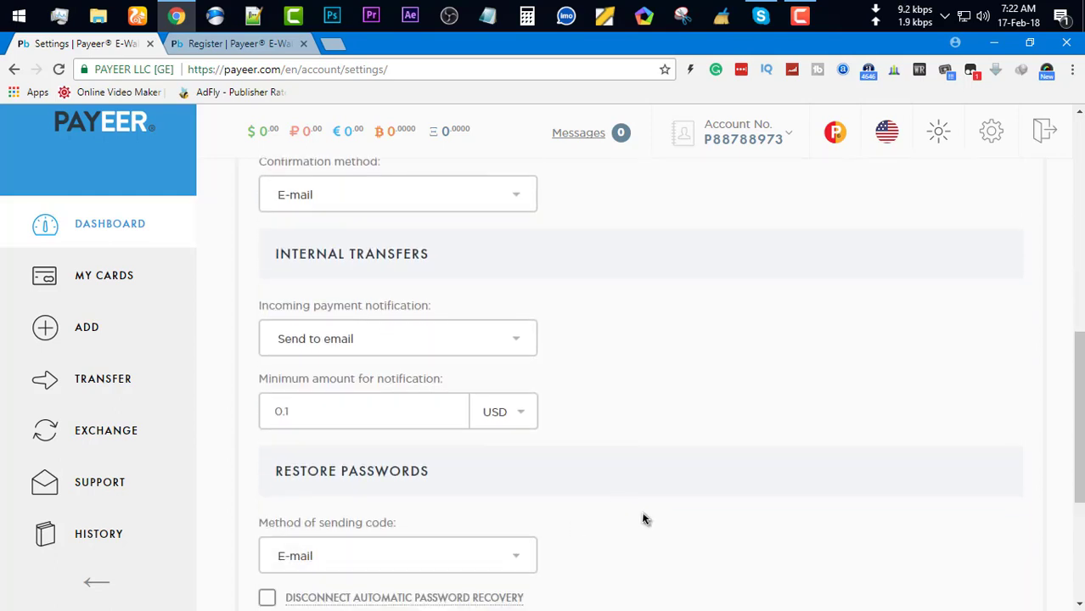
{"action": "left_click", "coordinate": [392, 341]}
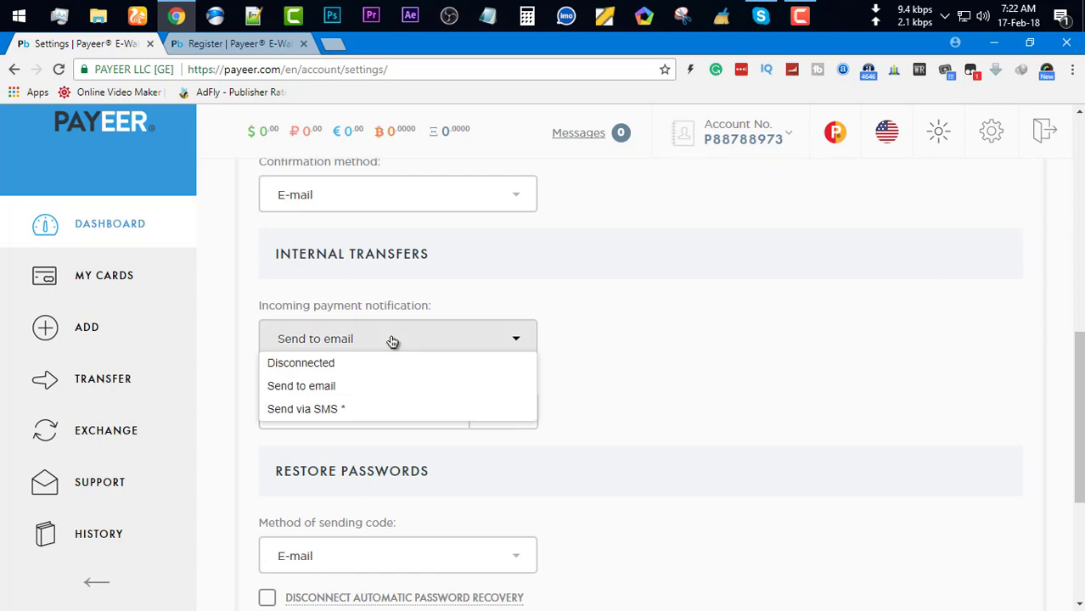
{"action": "left_click", "coordinate": [392, 342]}
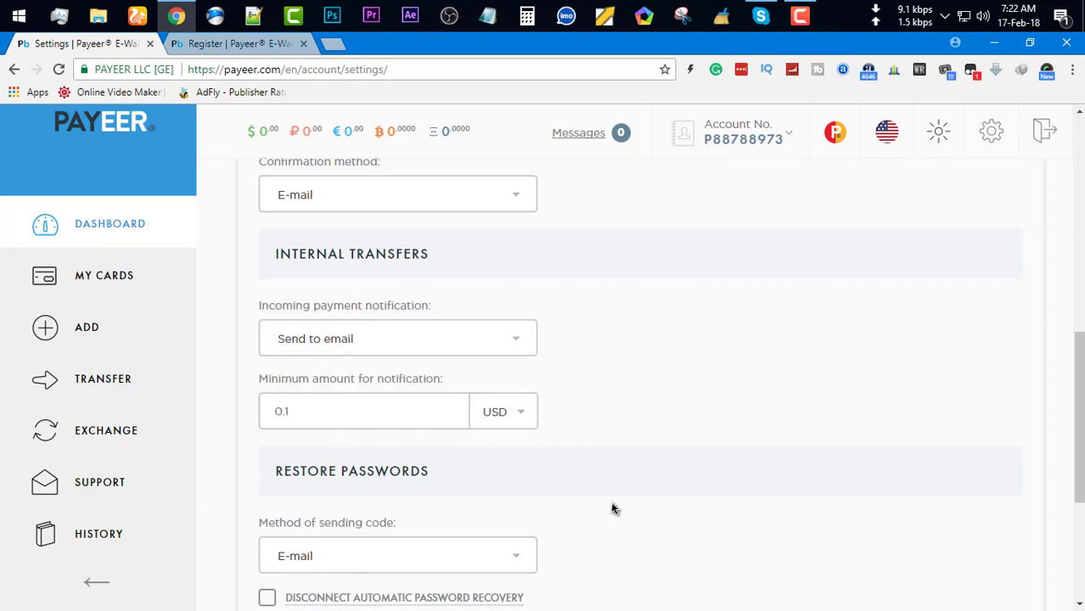
{"action": "scroll", "coordinate": [613, 507], "scroll_direction": "down", "scroll_amount": 3}
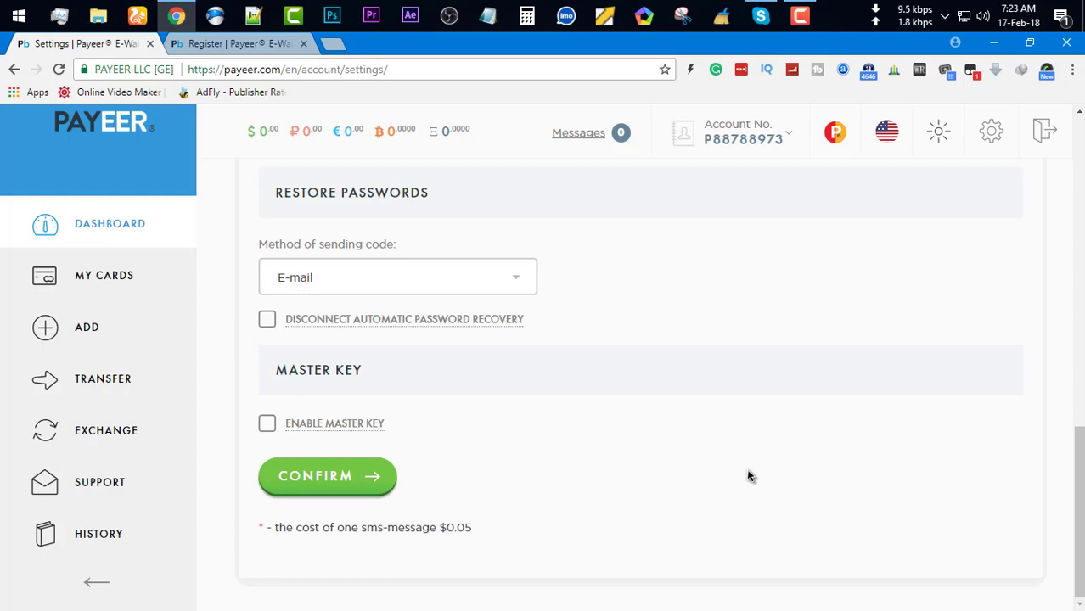
{"action": "left_click_drag", "start_coordinate": [481, 532], "coordinate": [262, 528]}
{"action": "scroll", "coordinate": [650, 532], "scroll_direction": "up", "scroll_amount": 12}
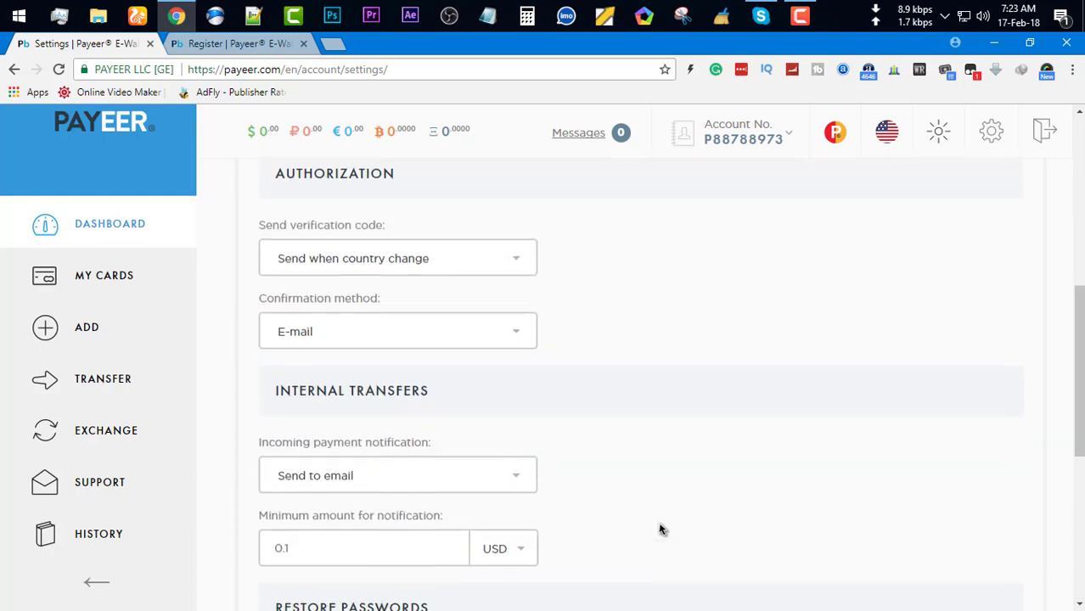
{"action": "left_click", "coordinate": [532, 324]}
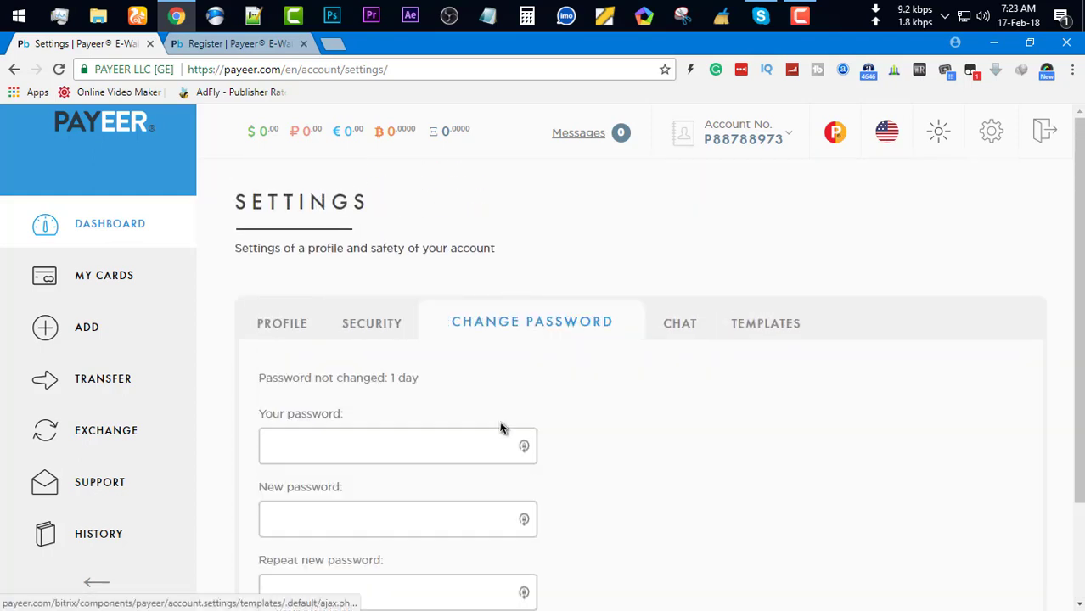
Inspect the current, new and repeat password fields on the Change Password form
{"action": "scroll", "coordinate": [545, 537], "scroll_direction": "down", "scroll_amount": 2}
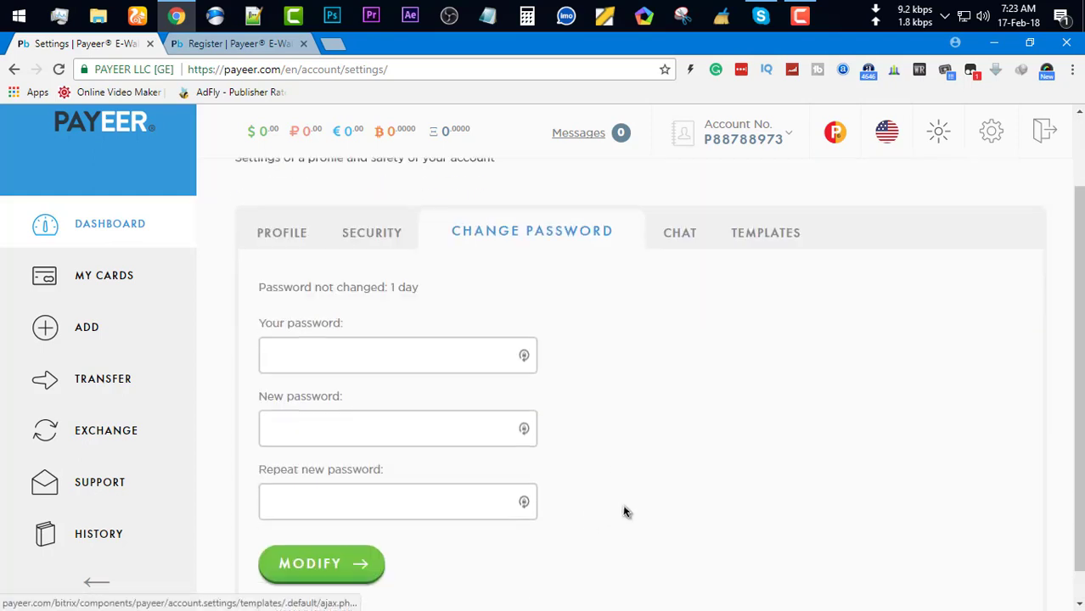
{"action": "left_click", "coordinate": [336, 343]}
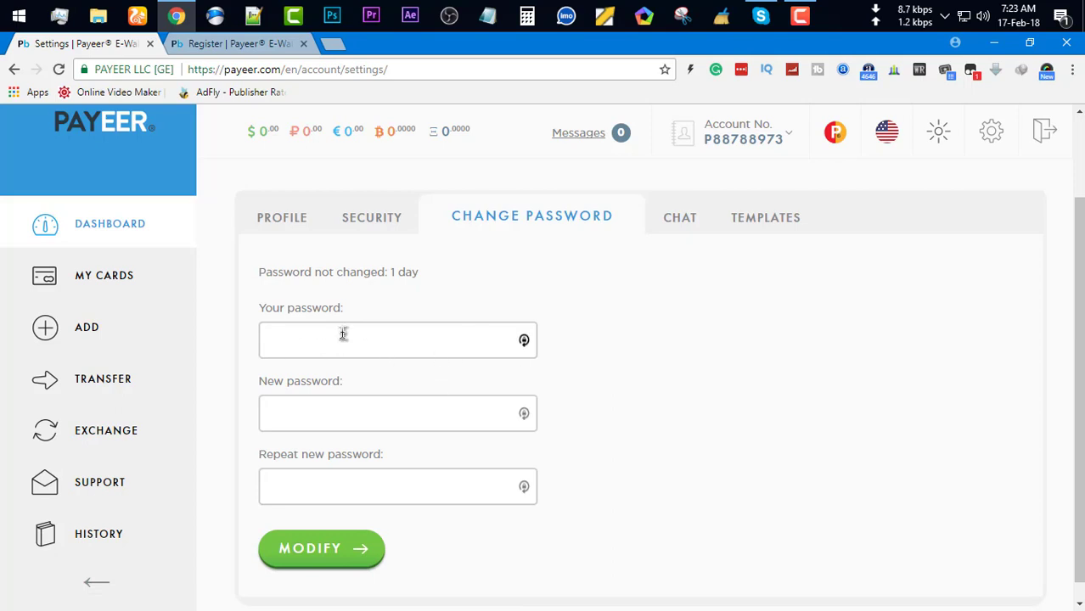
{"action": "left_click", "coordinate": [346, 408]}
{"action": "left_click", "coordinate": [336, 482]}
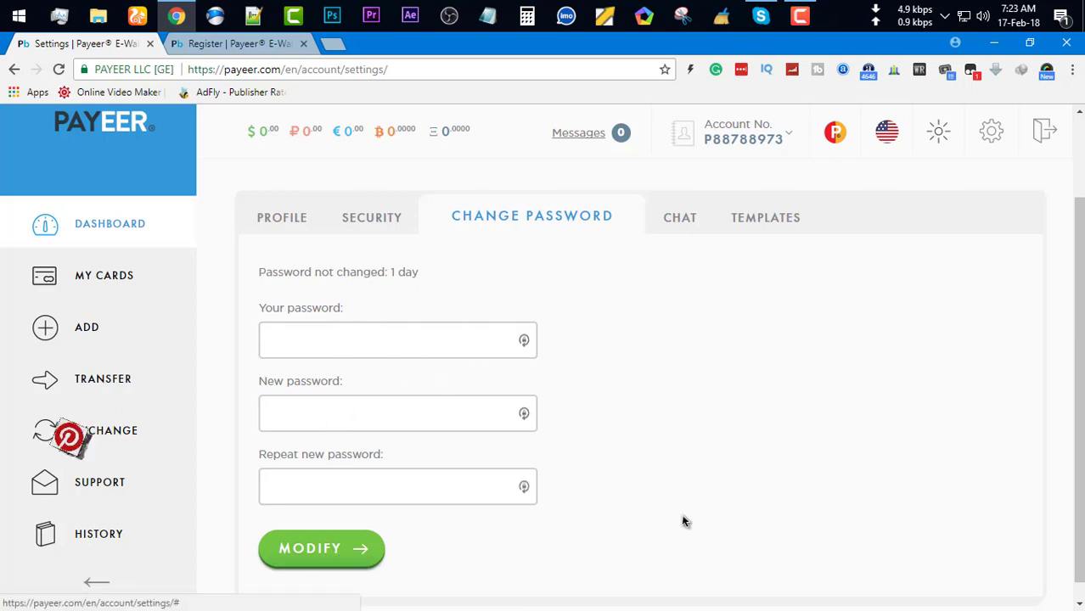
Look over the Chat and Templates settings, then go to the Payeer MasterCard page
{"action": "left_click", "coordinate": [679, 222]}
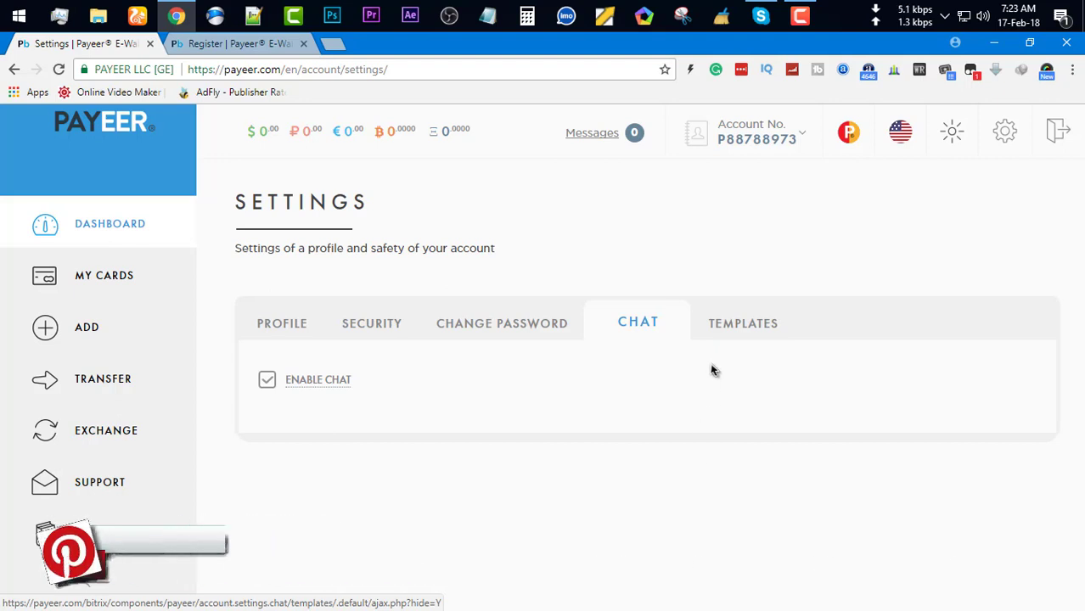
{"action": "left_click", "coordinate": [760, 325]}
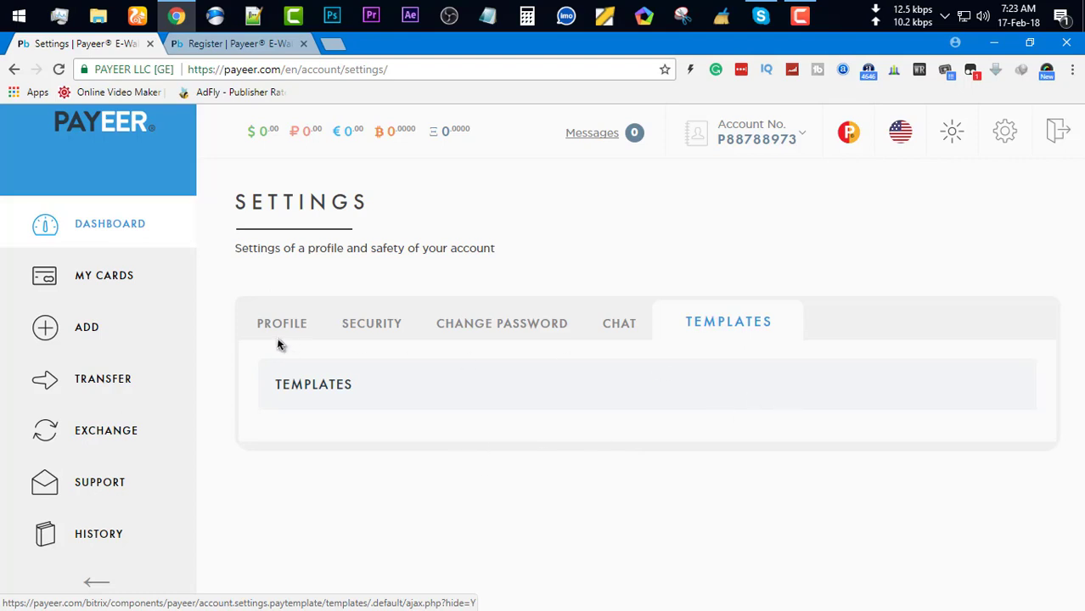
{"action": "left_click", "coordinate": [92, 283]}
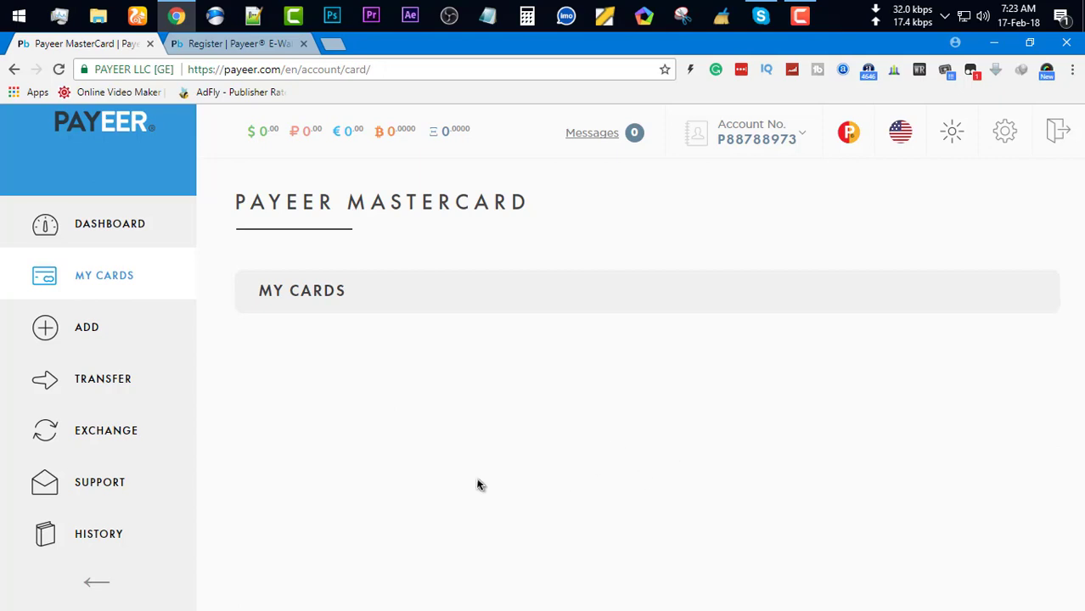
Start a new card application and check its first and last name fields
{"action": "left_click", "coordinate": [113, 313]}
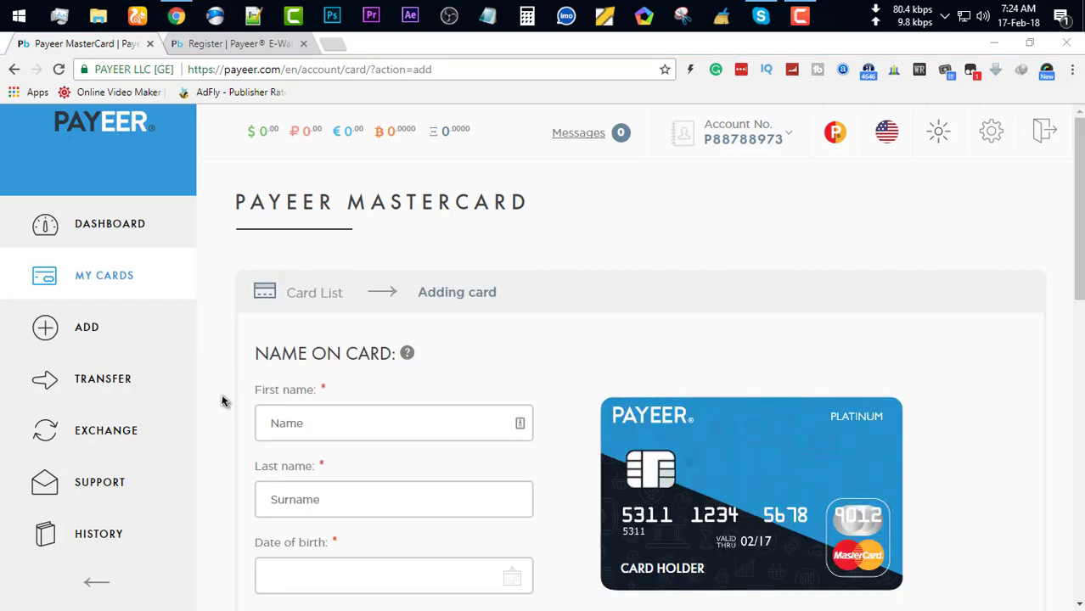
{"action": "scroll", "coordinate": [384, 522], "scroll_direction": "down", "scroll_amount": 2}
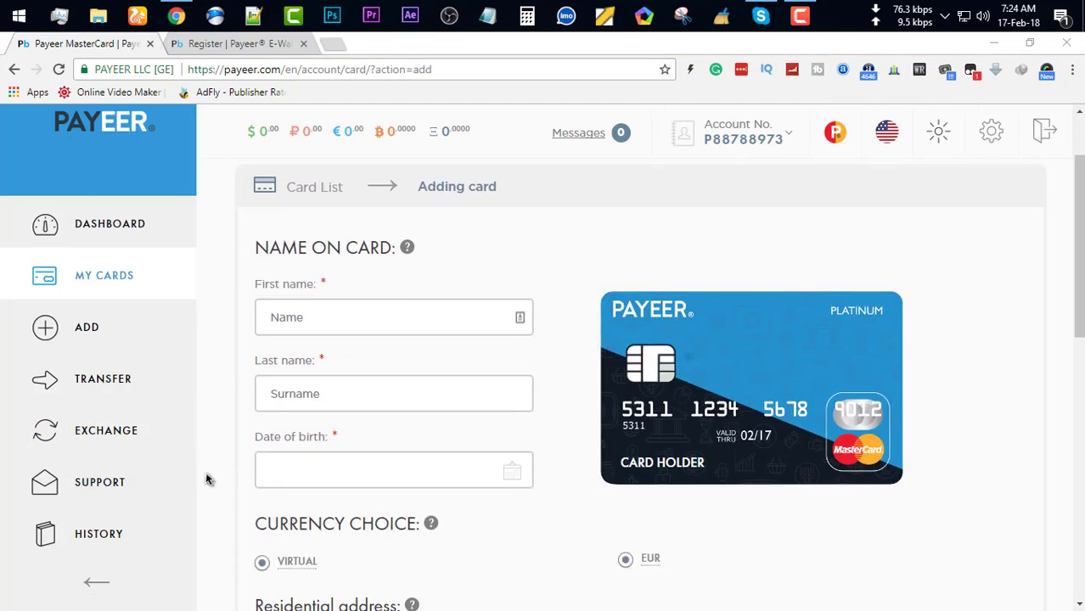
{"action": "left_click", "coordinate": [325, 317]}
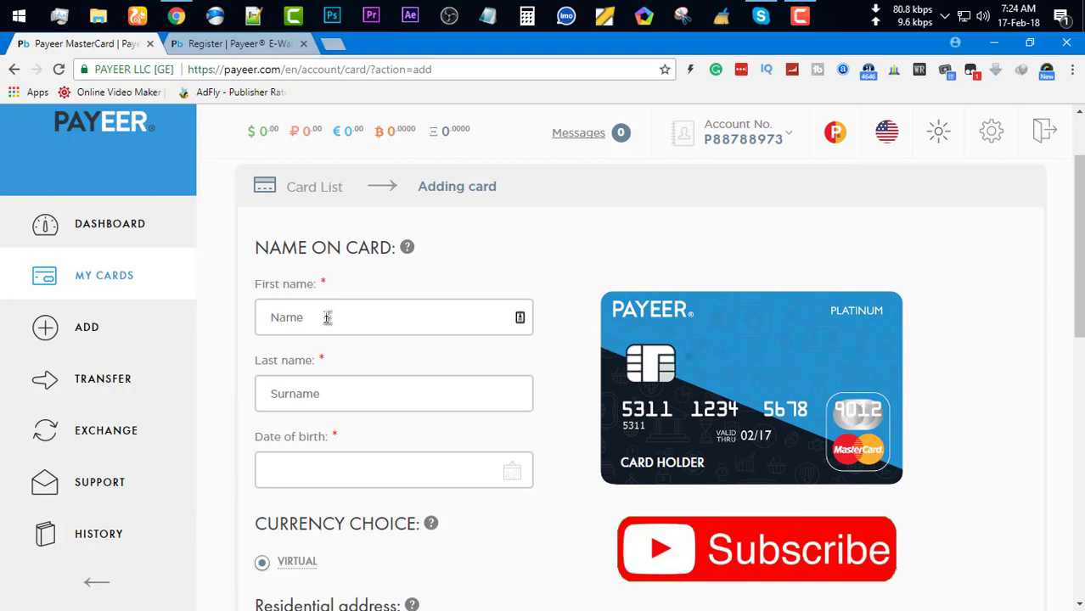
{"action": "left_click", "coordinate": [320, 397]}
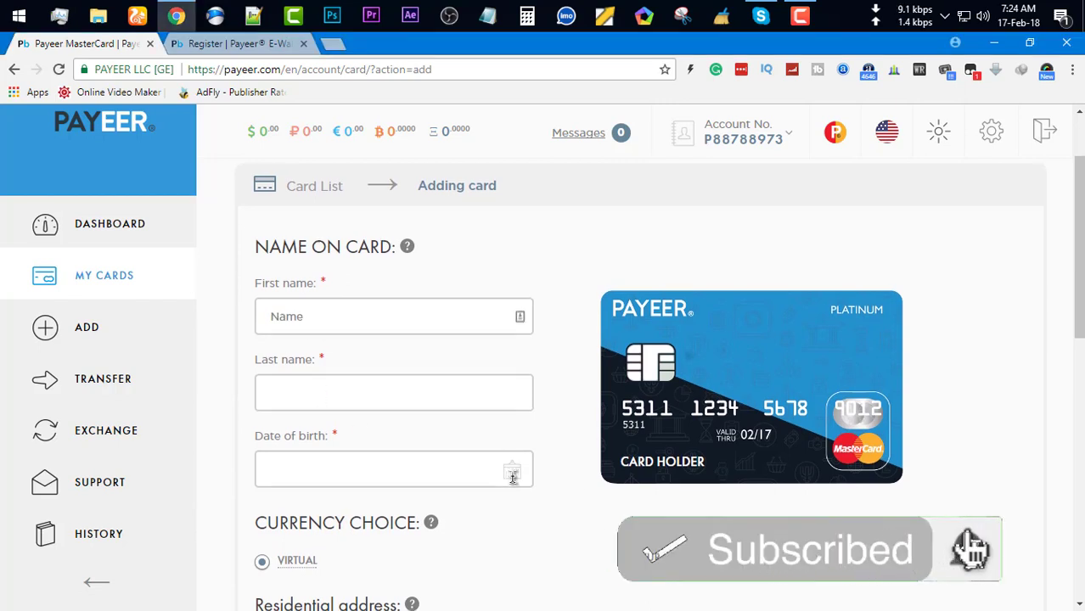
{"action": "scroll", "coordinate": [505, 481], "scroll_direction": "down", "scroll_amount": 3}
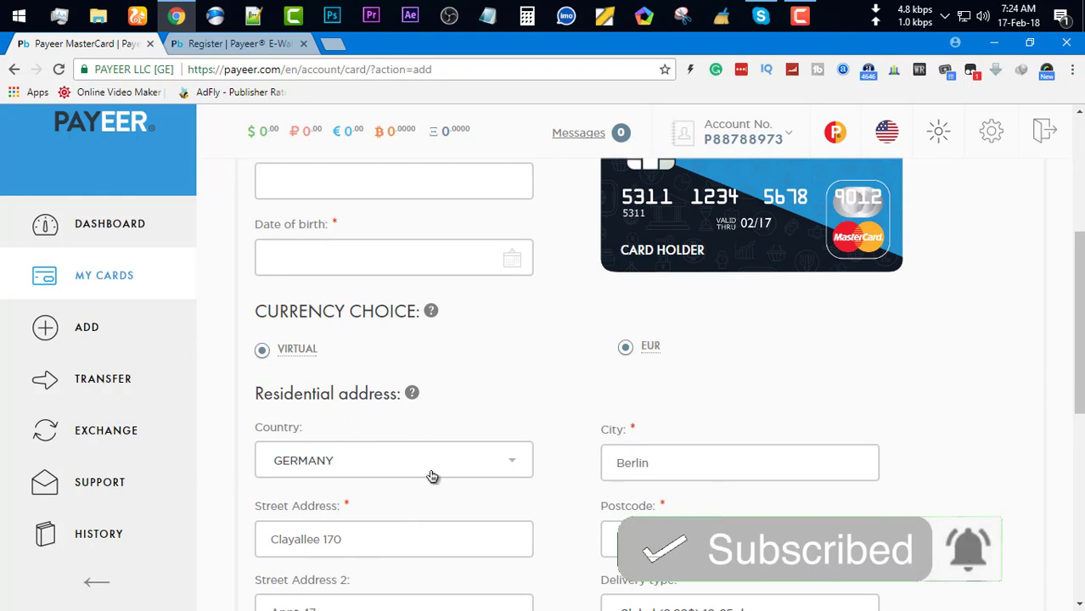
{"action": "scroll", "coordinate": [430, 472], "scroll_direction": "down", "scroll_amount": 1}
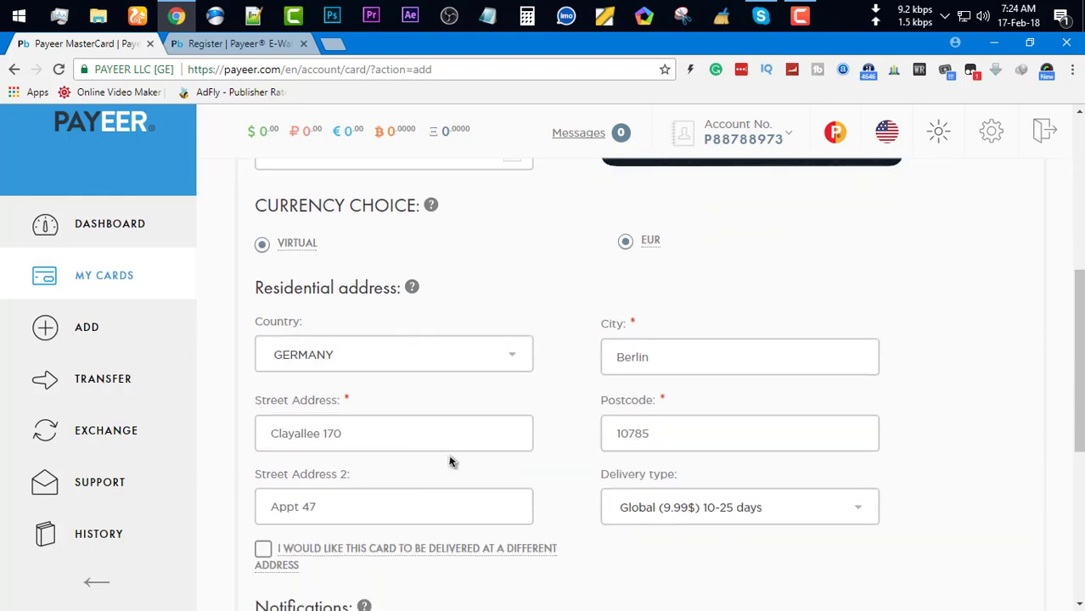
Erase the sample Street Address, Street Address 2, City and Postcode entries
{"action": "triple_click", "coordinate": [307, 432]}
{"action": "key", "text": "BackSpace"}
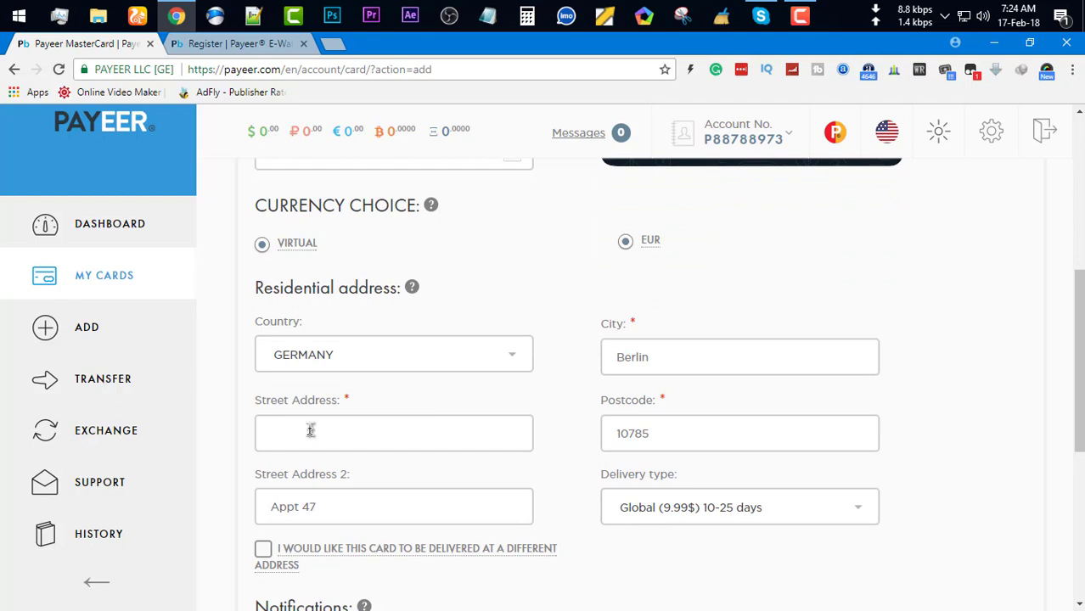
{"action": "triple_click", "coordinate": [369, 510]}
{"action": "key", "text": "BackSpace"}
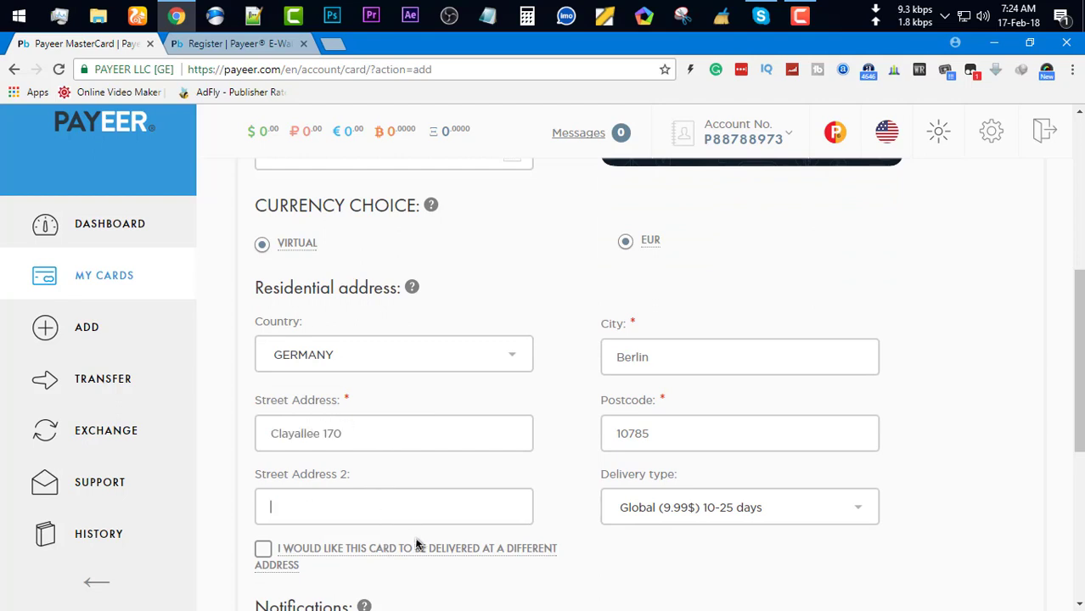
{"action": "triple_click", "coordinate": [719, 370]}
{"action": "key", "text": "BackSpace"}
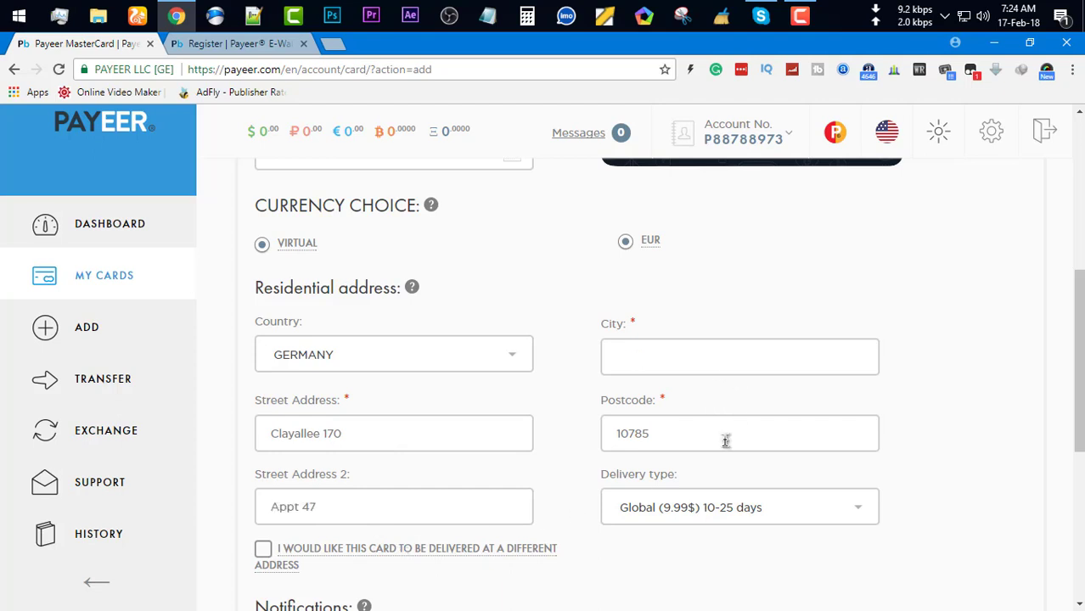
{"action": "triple_click", "coordinate": [699, 436]}
{"action": "key", "text": "BackSpace"}
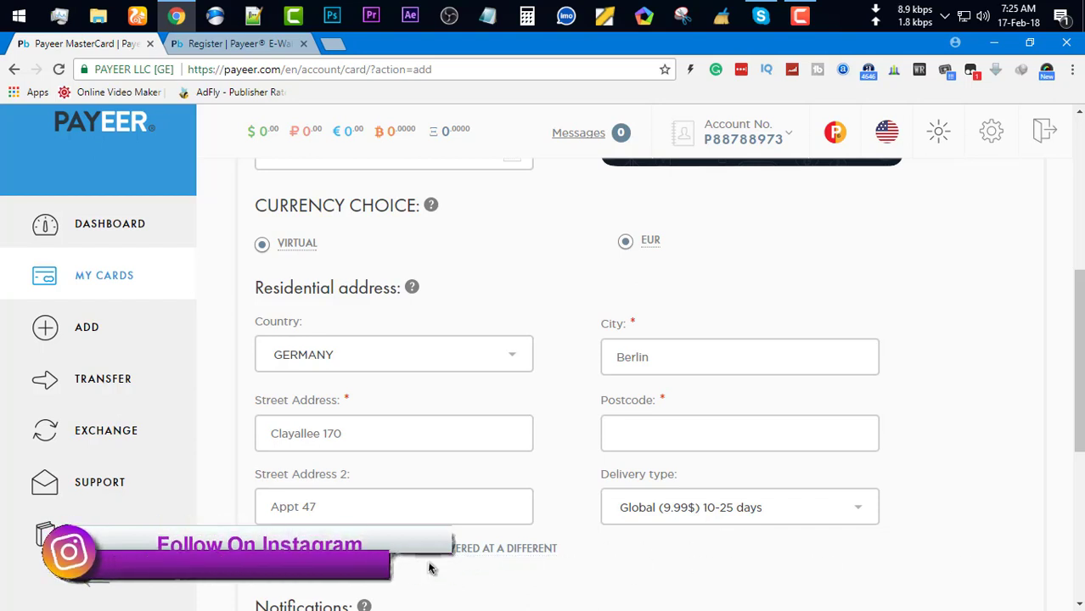
Enter a replacement postcode, check the Email and Phone fields, then open Add funds
{"action": "scroll", "coordinate": [378, 559], "scroll_direction": "down", "scroll_amount": 1}
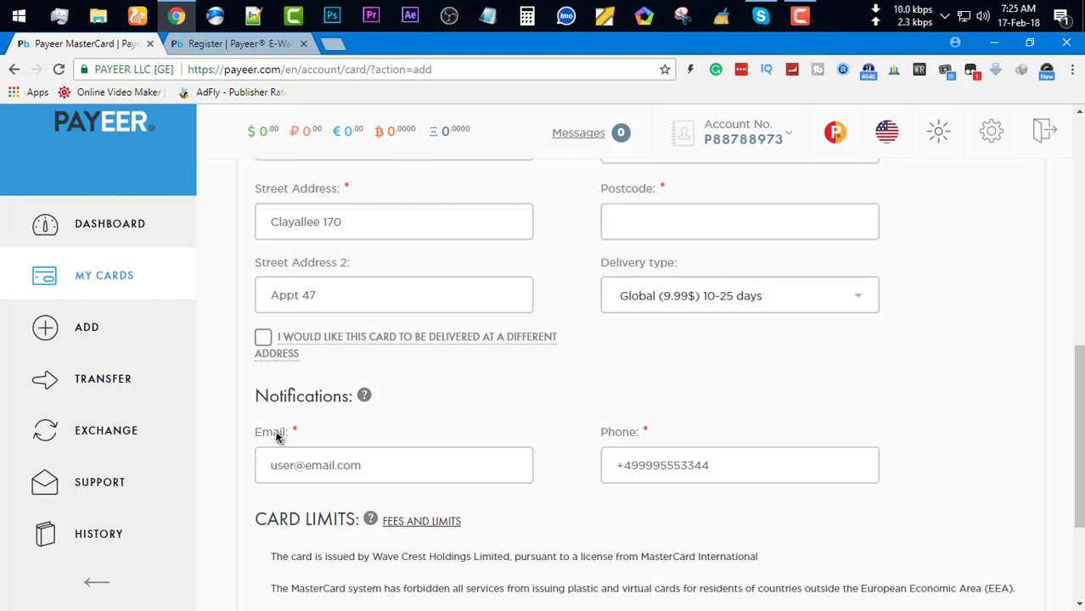
{"action": "type", "text": "10785"}
{"action": "left_click", "coordinate": [363, 463]}
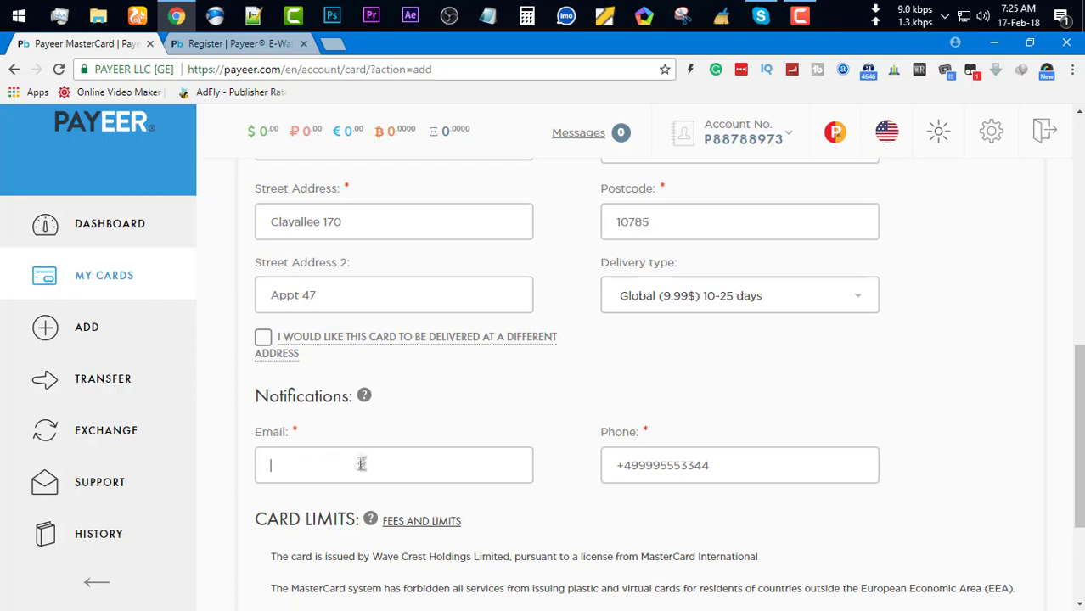
{"action": "left_click", "coordinate": [715, 468]}
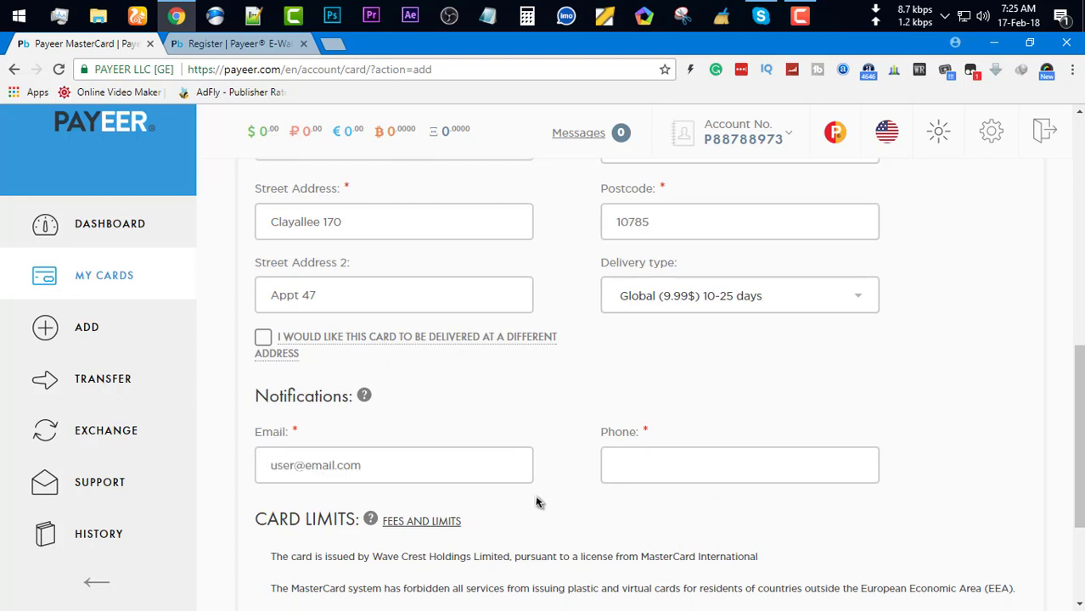
{"action": "scroll", "coordinate": [480, 543], "scroll_direction": "down", "scroll_amount": 3}
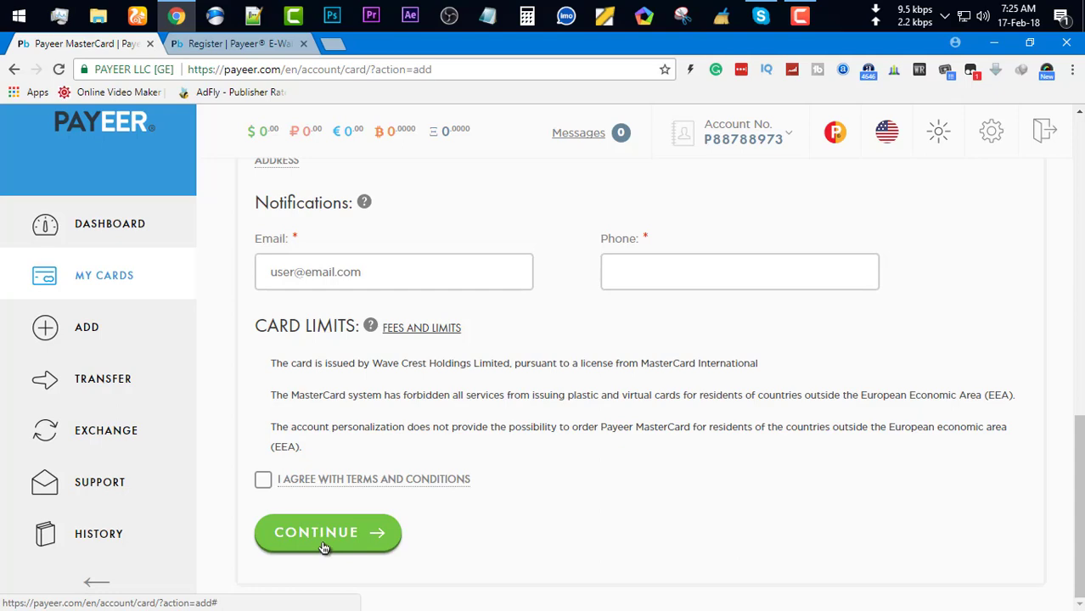
{"action": "scroll", "coordinate": [649, 562], "scroll_direction": "up", "scroll_amount": 5}
{"action": "scroll", "coordinate": [649, 560], "scroll_direction": "up", "scroll_amount": 3}
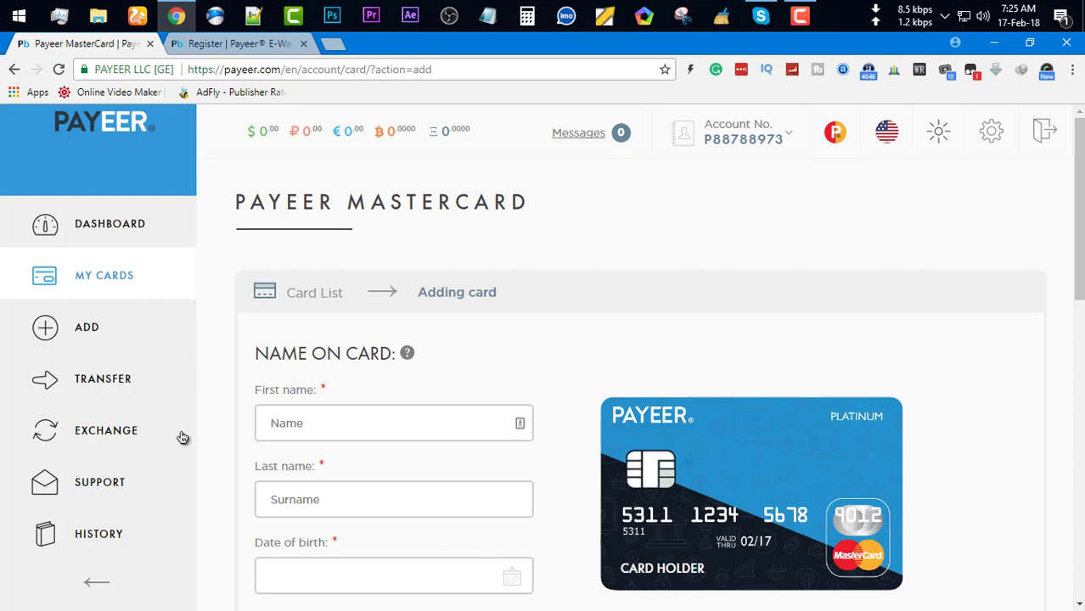
{"action": "left_click", "coordinate": [87, 329]}
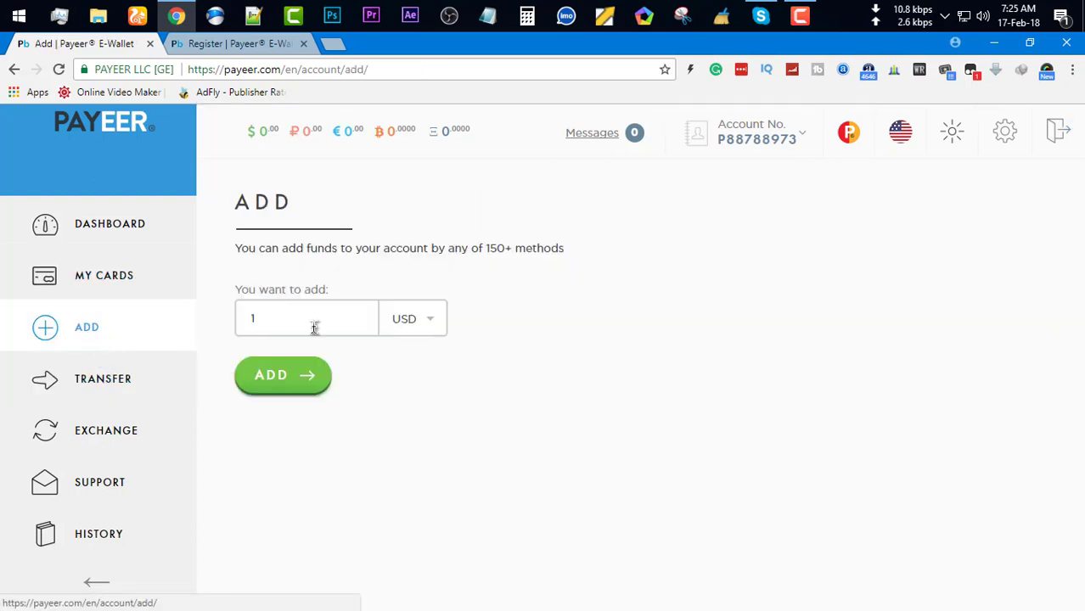
Browse the Add page's currency dropdown, then go to the Transfer page
{"action": "left_click", "coordinate": [427, 327]}
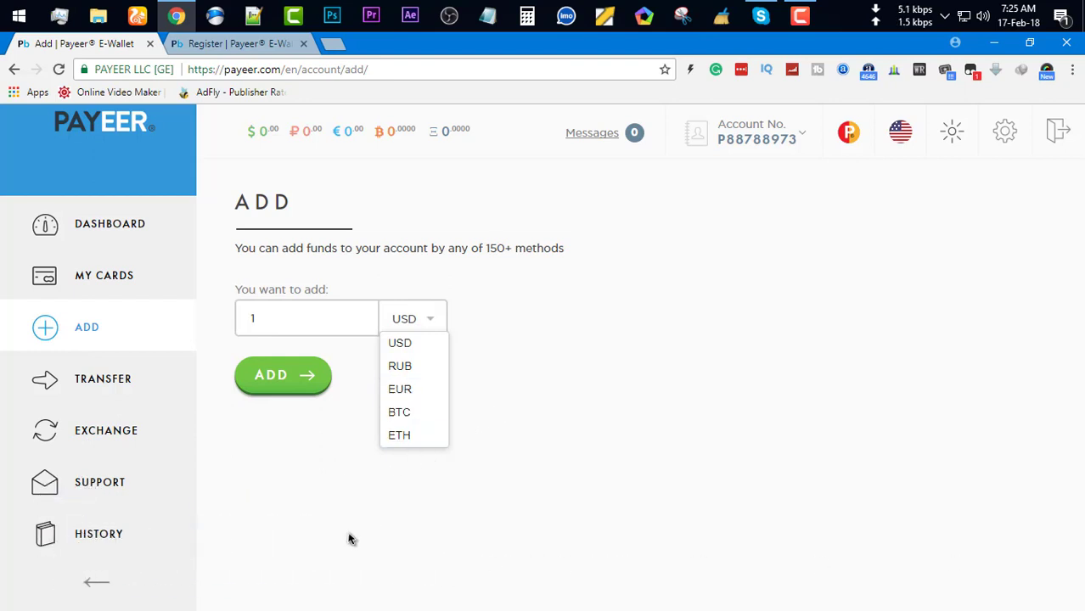
{"action": "left_click", "coordinate": [116, 401]}
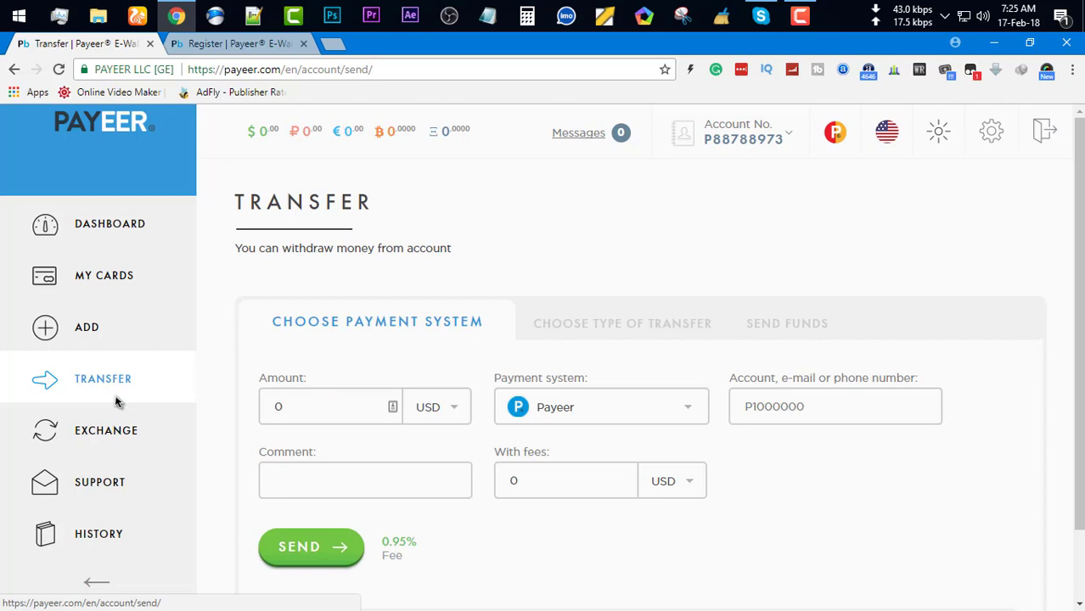
Browse the transfer Payment system list with Payeer kept selected, then go to the Exchange page
{"action": "left_click", "coordinate": [308, 414]}
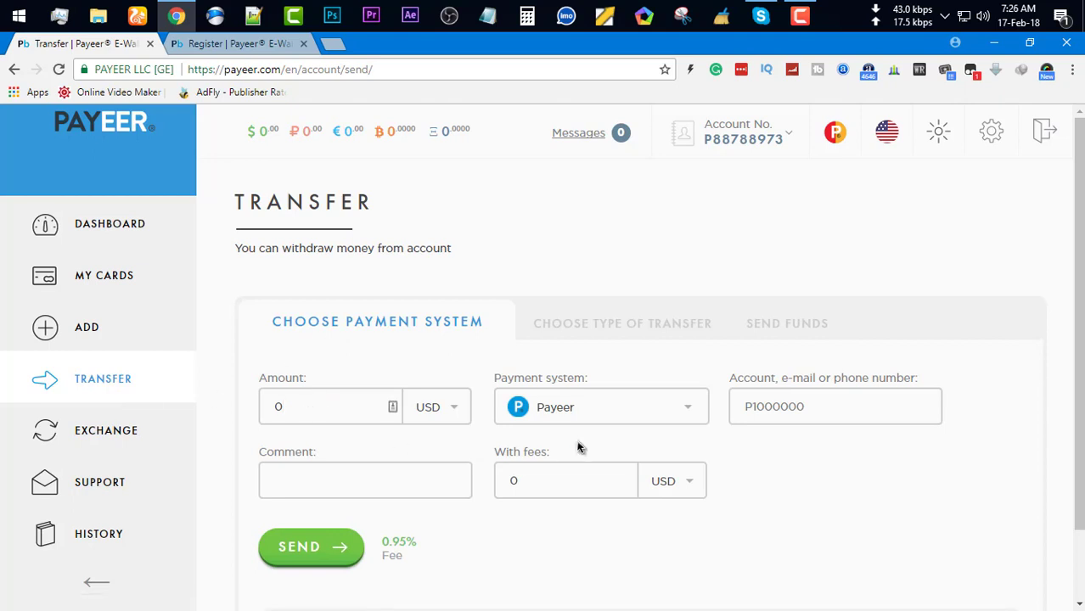
{"action": "left_click", "coordinate": [640, 416]}
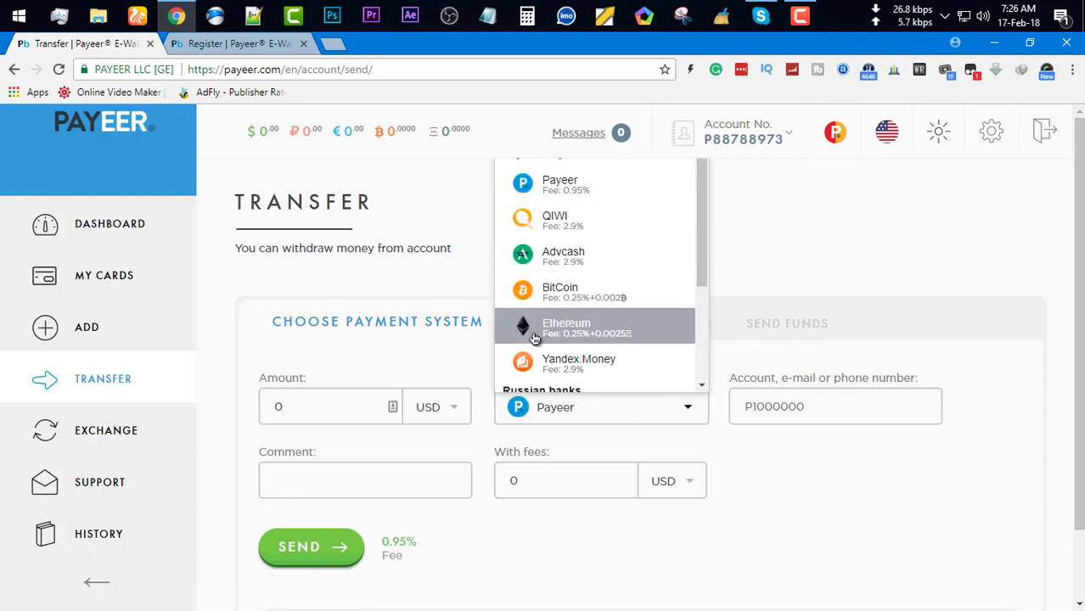
{"action": "left_click_drag", "start_coordinate": [699, 268], "coordinate": [719, 225]}
{"action": "left_click", "coordinate": [719, 225]}
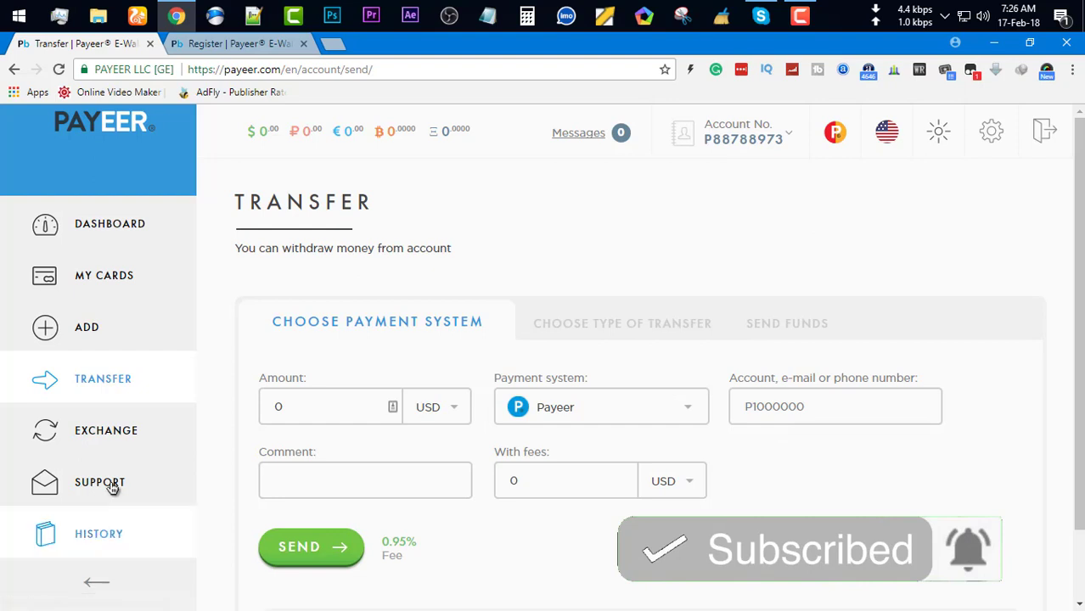
{"action": "left_click", "coordinate": [110, 444]}
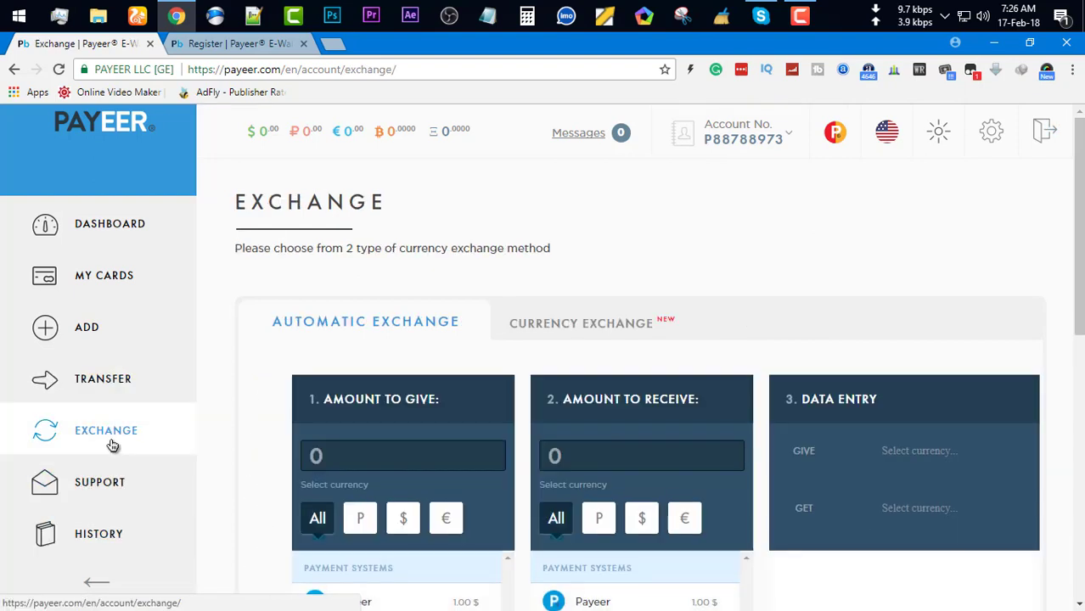
Filter Amount to Give to ruble (P) payment systems, scan the lists, then open History
{"action": "scroll", "coordinate": [386, 475], "scroll_direction": "down", "scroll_amount": 2}
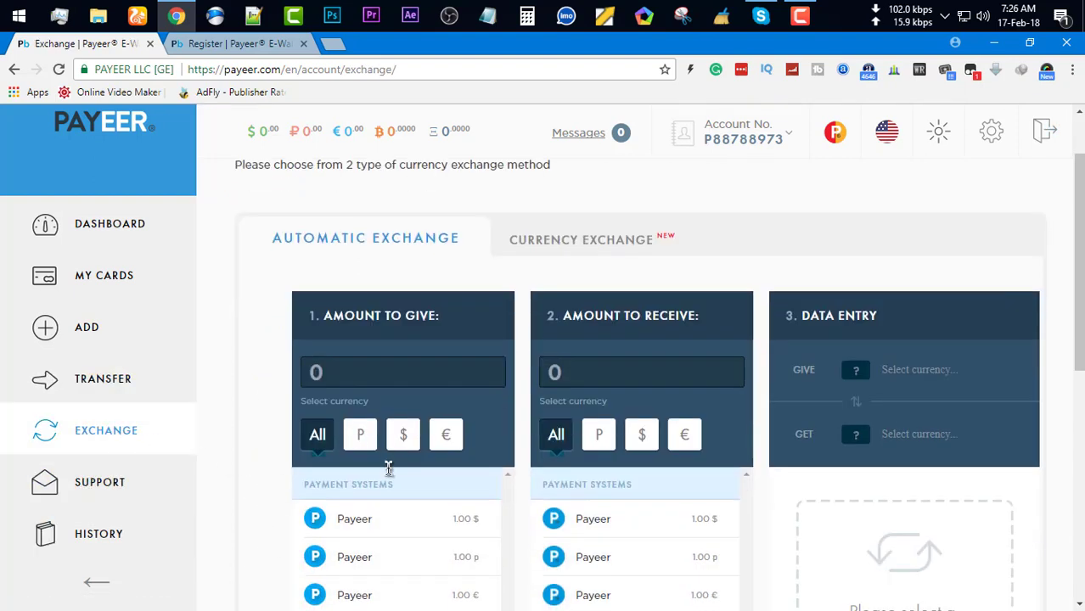
{"action": "left_click", "coordinate": [365, 415]}
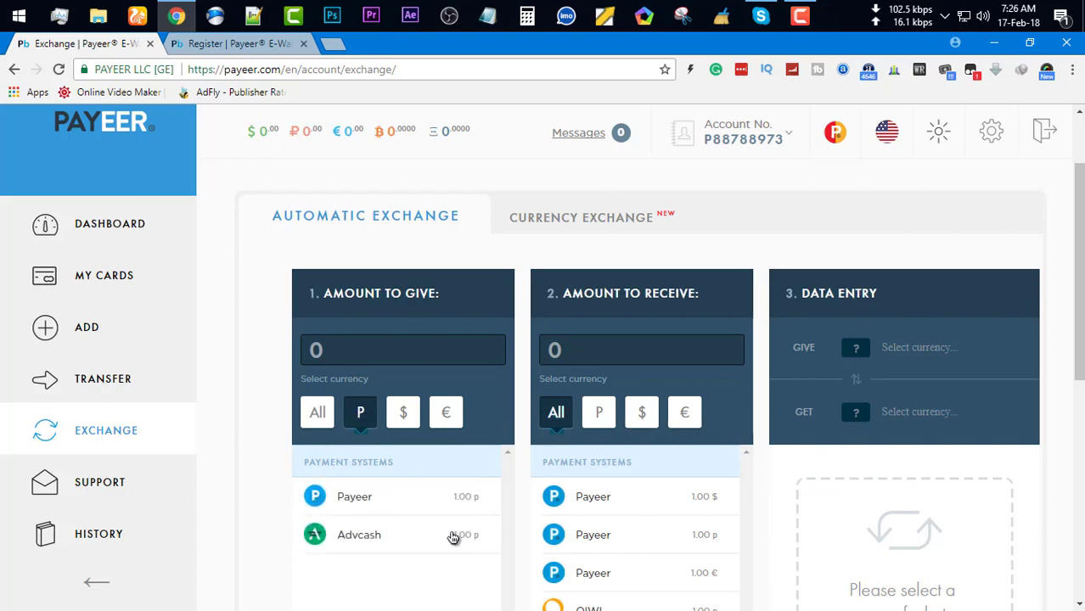
{"action": "scroll", "coordinate": [747, 467], "scroll_direction": "down", "scroll_amount": 2}
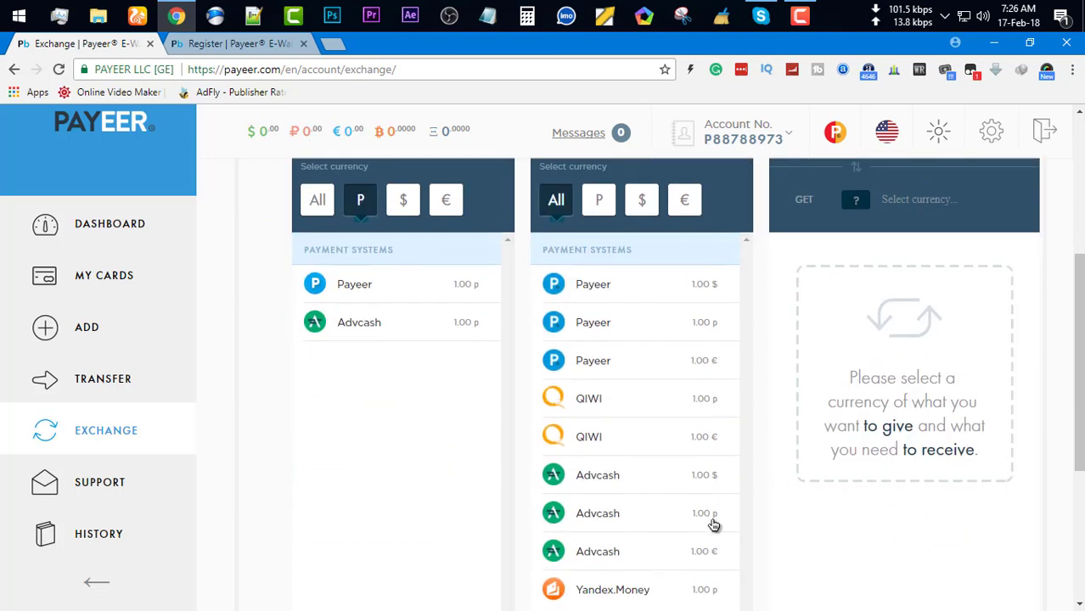
{"action": "scroll", "coordinate": [716, 501], "scroll_direction": "down", "scroll_amount": 1}
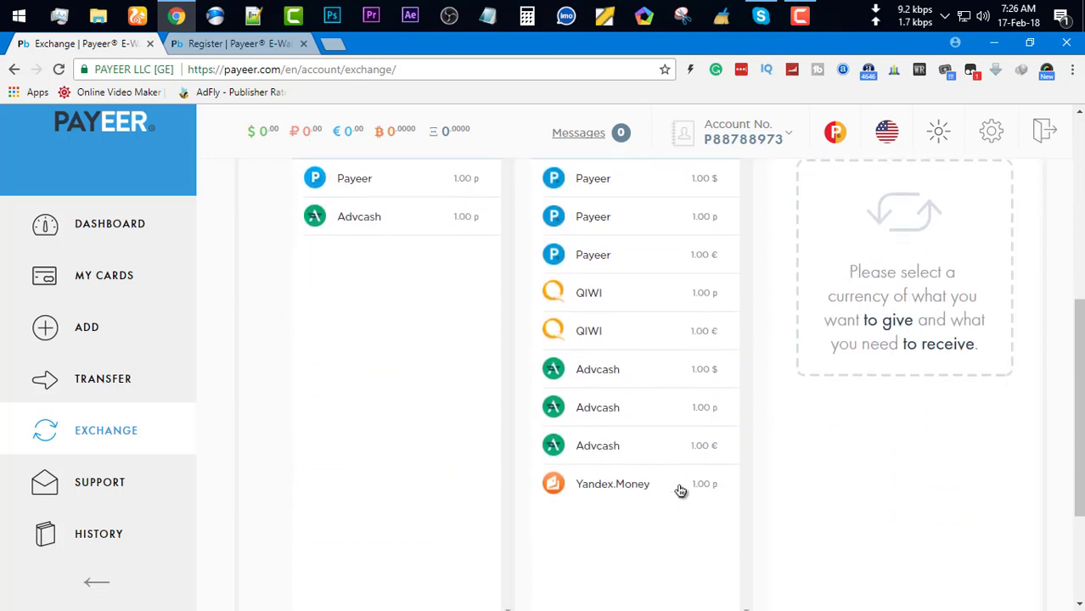
{"action": "scroll", "coordinate": [668, 532], "scroll_direction": "up", "scroll_amount": 2}
{"action": "scroll", "coordinate": [683, 458], "scroll_direction": "down", "scroll_amount": 1}
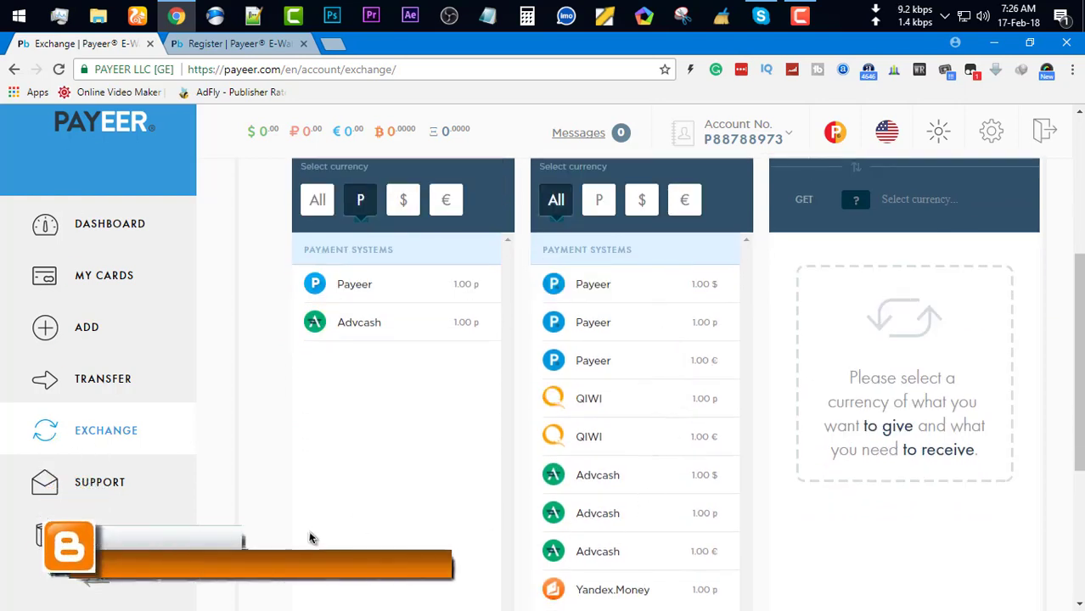
{"action": "left_click", "coordinate": [81, 512]}
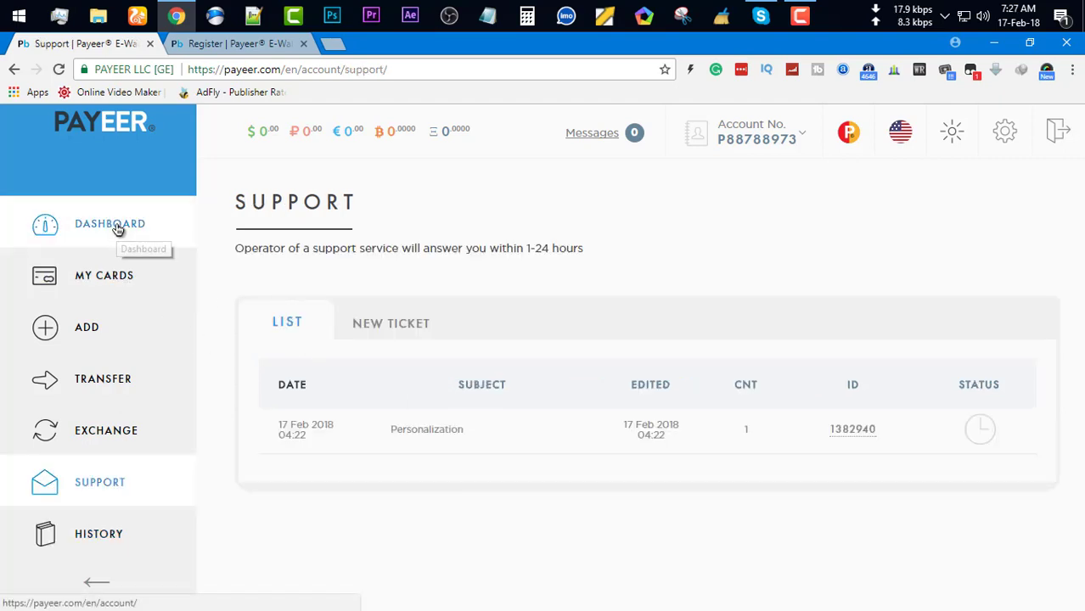
Back on the Dashboard, expand My Referrals under More Actions to show the 10% plan and partner links
{"action": "left_click", "coordinate": [116, 226]}
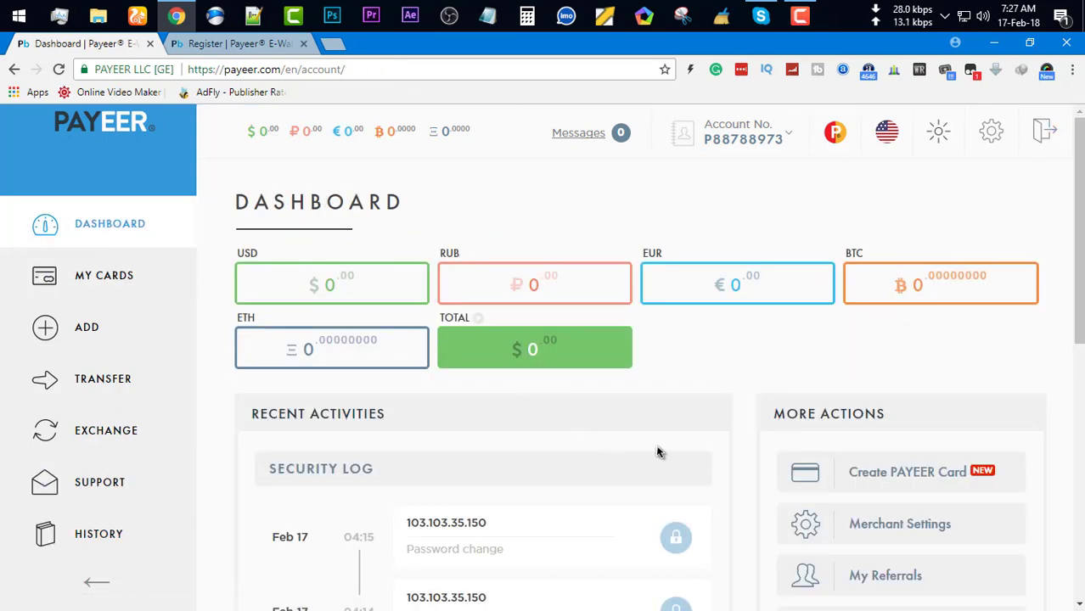
{"action": "scroll", "coordinate": [655, 444], "scroll_direction": "down", "scroll_amount": 3}
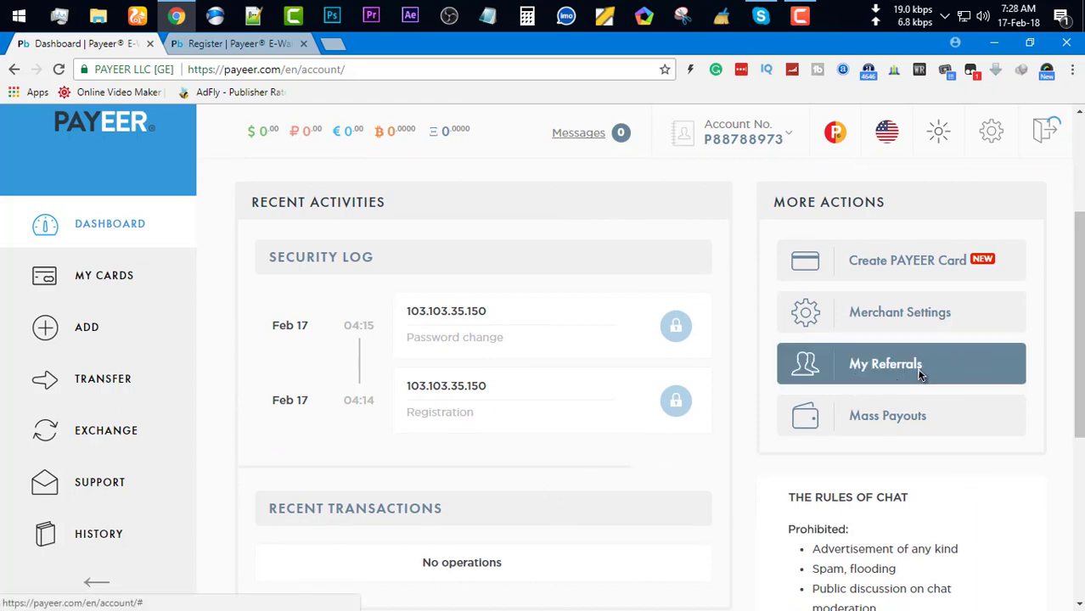
{"action": "left_click", "coordinate": [919, 370]}
{"action": "scroll", "coordinate": [675, 416], "scroll_direction": "down", "scroll_amount": 3}
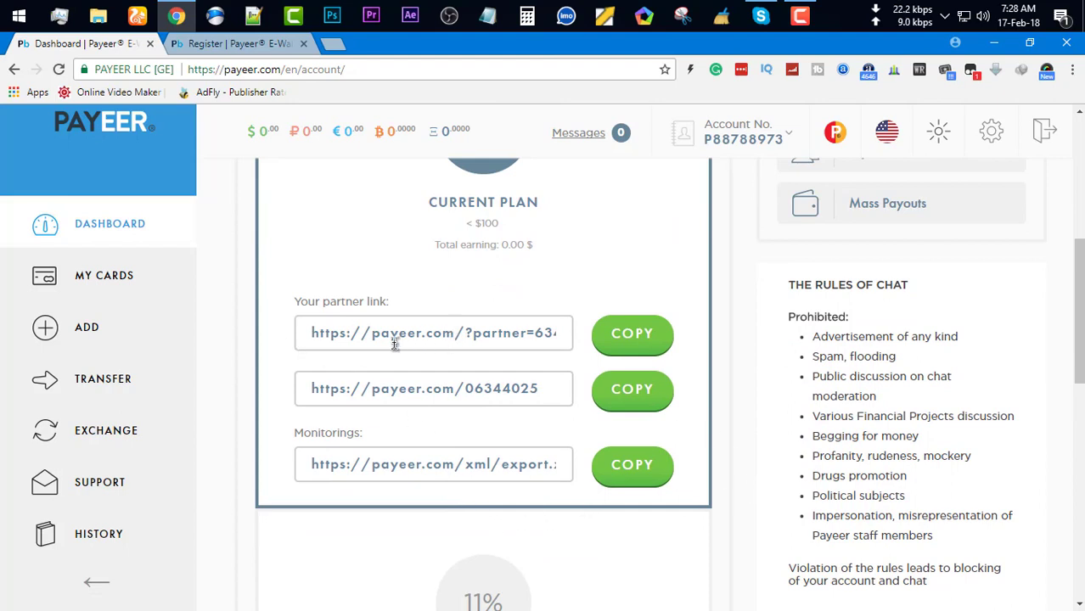
{"action": "left_click_drag", "start_coordinate": [332, 332], "coordinate": [535, 326]}
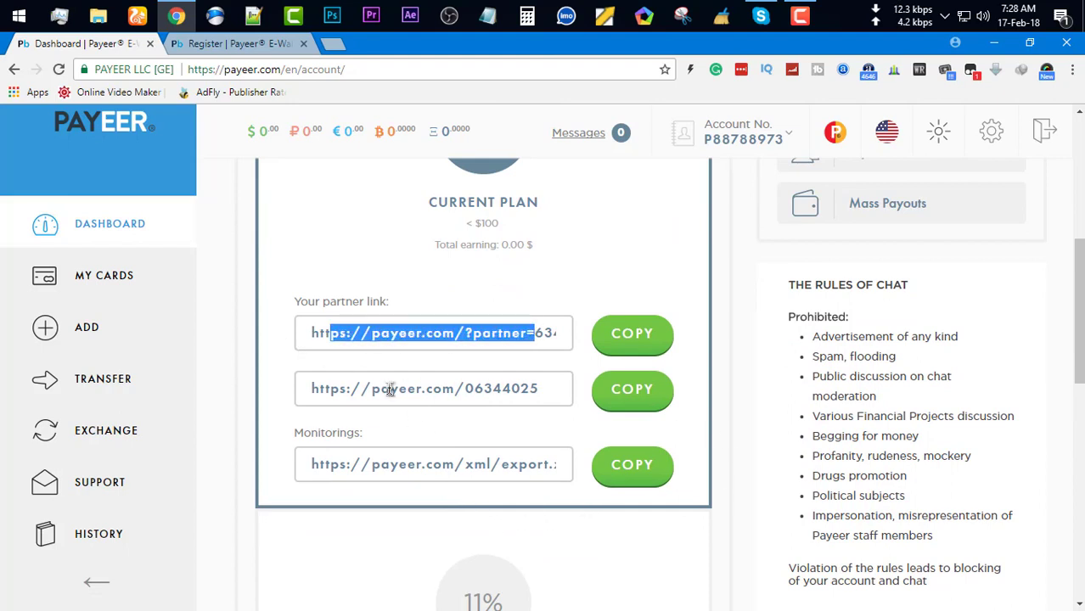
{"action": "left_click_drag", "start_coordinate": [332, 388], "coordinate": [526, 386]}
{"action": "left_click", "coordinate": [365, 465]}
{"action": "left_click_drag", "start_coordinate": [366, 465], "coordinate": [474, 464]}
{"action": "scroll", "coordinate": [562, 564], "scroll_direction": "down", "scroll_amount": 2}
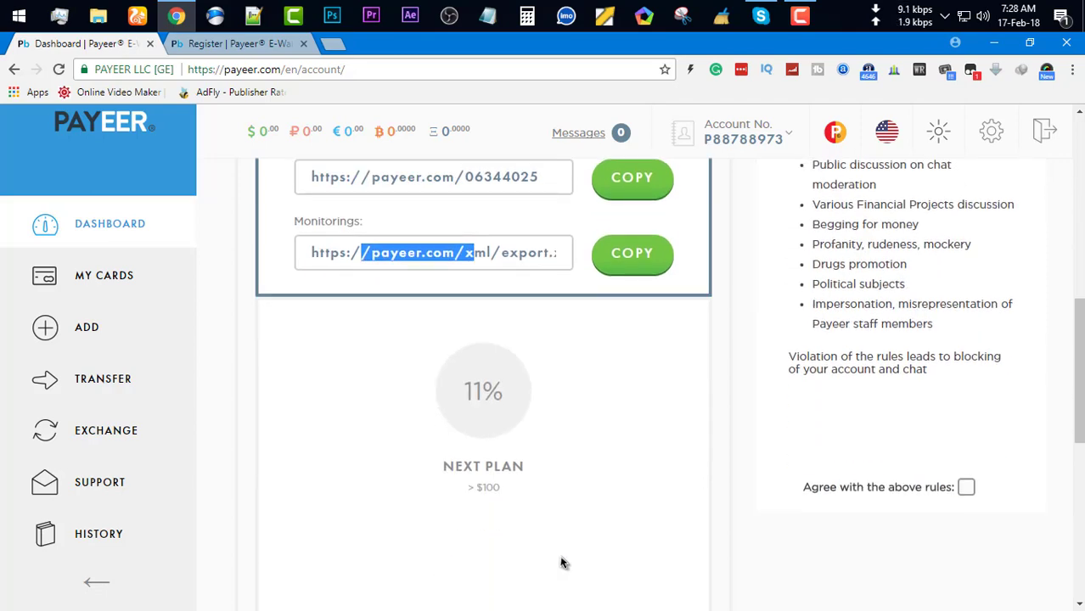
{"action": "scroll", "coordinate": [629, 552], "scroll_direction": "up", "scroll_amount": 1}
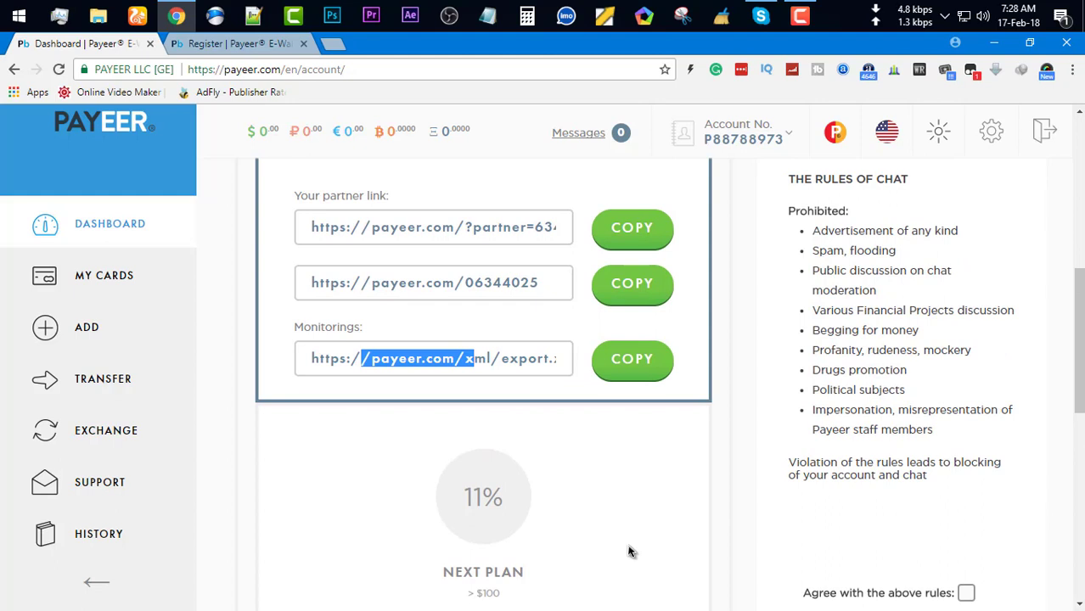